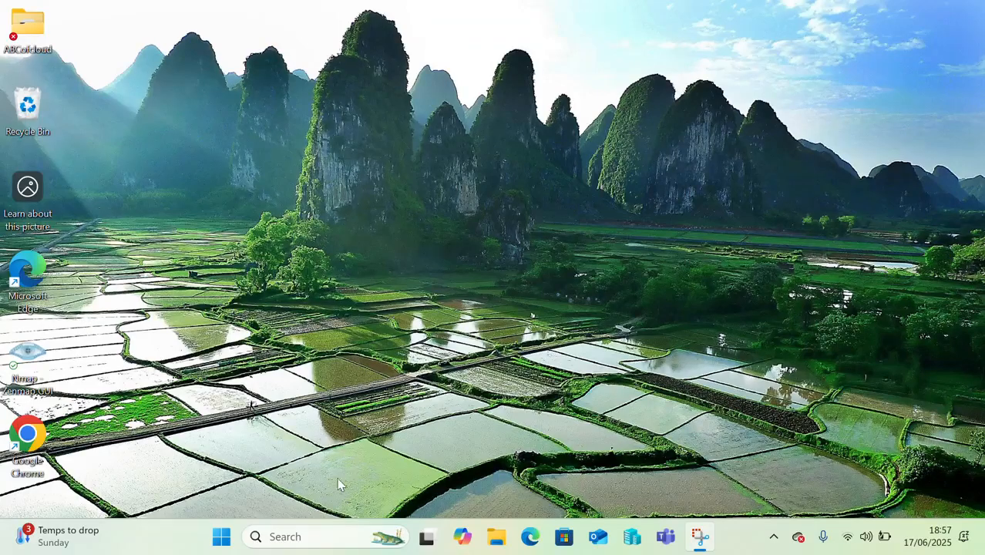
- Launch Hyper-V Manager from the Recent list in taskbar search
click(297, 538)
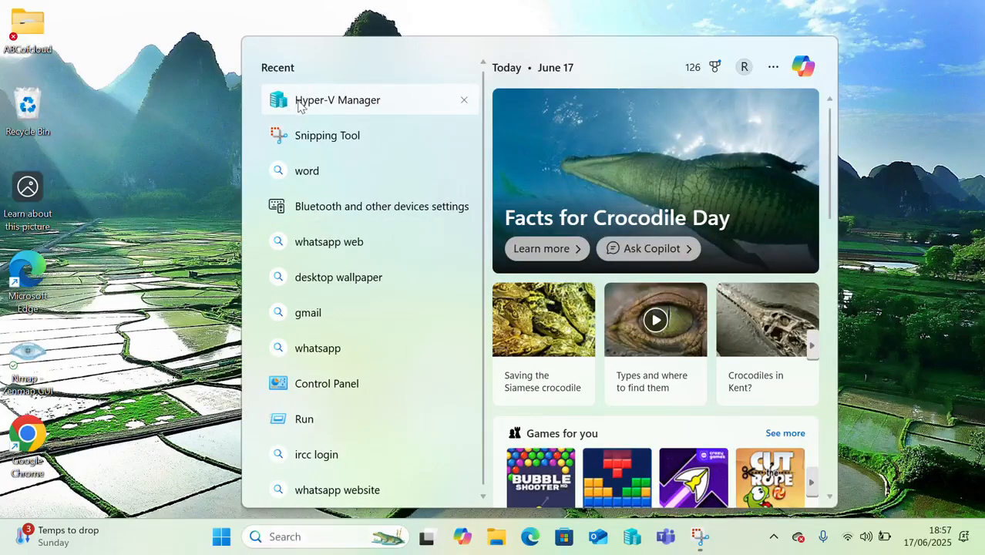
click(301, 106)
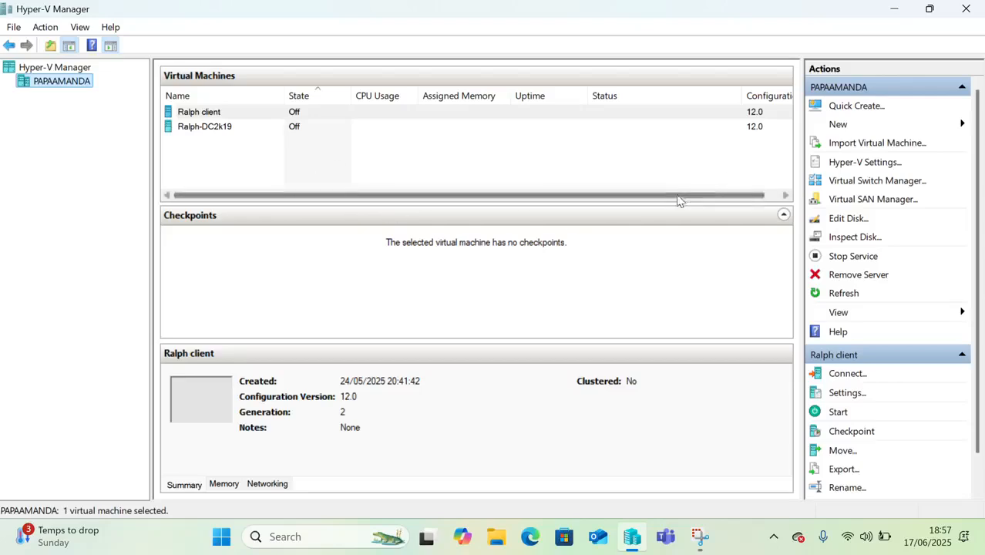
- Create a new virtual switch named 'Ralph virtual switch'
click(858, 182)
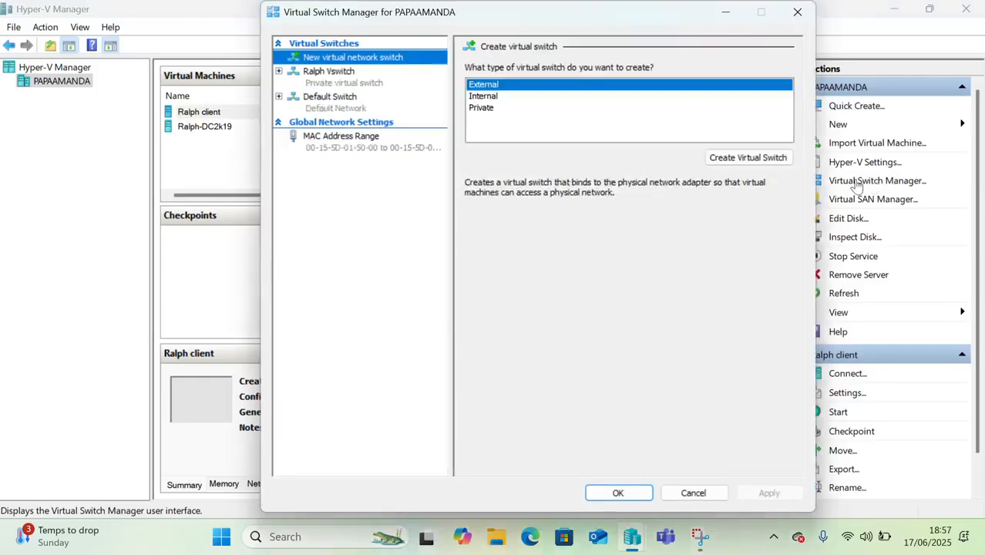
click(738, 158)
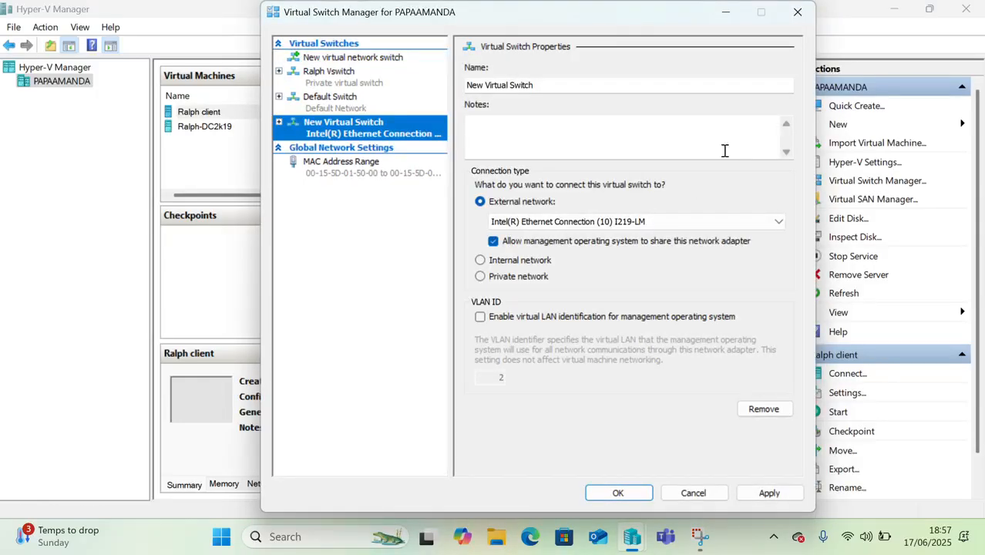
click(563, 82)
key(BackSpace)
key(BackSpace)
key(BackSpace)
key(BackSpace)
key(BackSpace)
key(BackSpace)
key(BackSpace)
key(BackSpace)
key(BackSpace)
key(BackSpace)
key(BackSpace)
key(BackSpace)
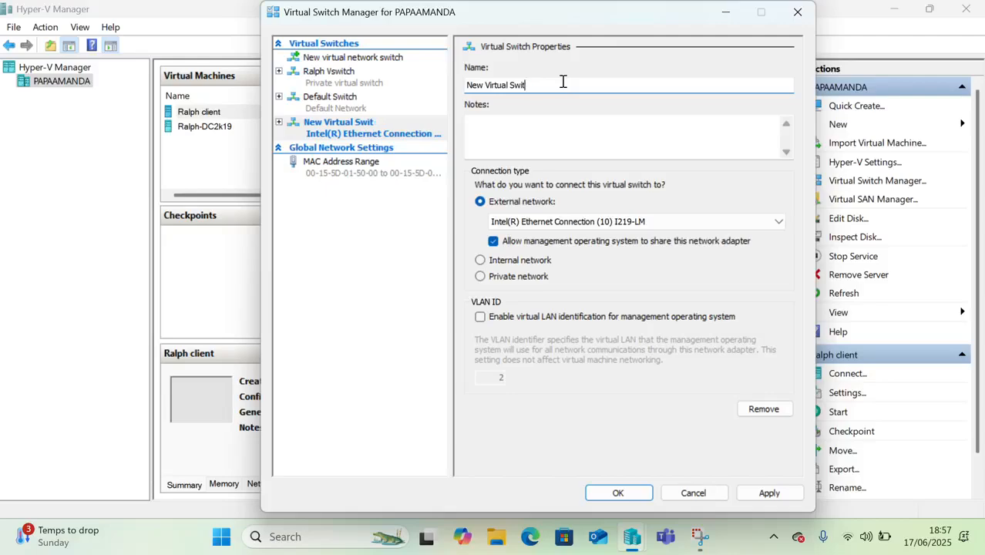
key(BackSpace)
key(BackSpace)
key(BackSpace)
key(BackSpace)
key(BackSpace)
key(BackSpace)
text(r)
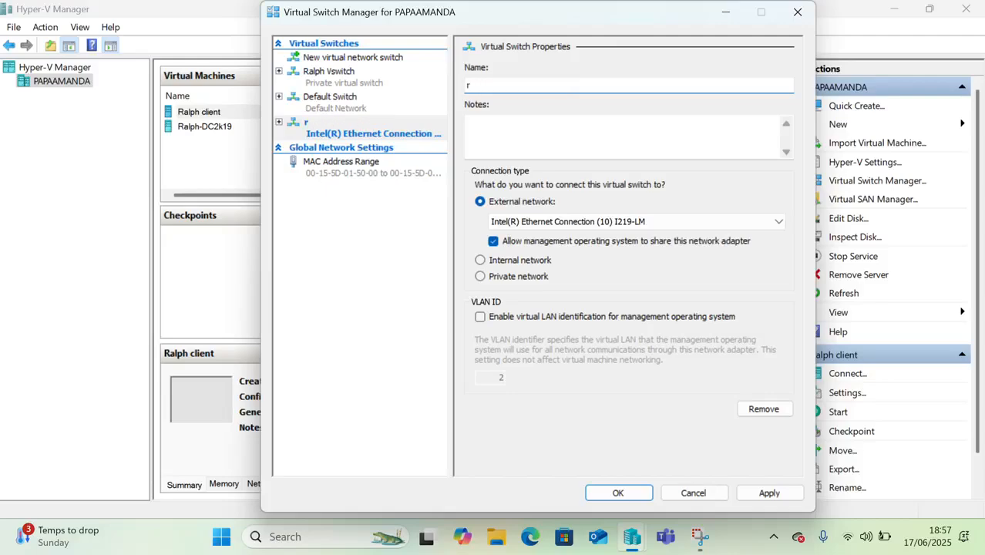
text(ALPH)
key(BackSpace)
key(BackSpace)
key(BackSpace)
key(BackSpace)
key(BackSpace)
text(Ralph virtual switch)
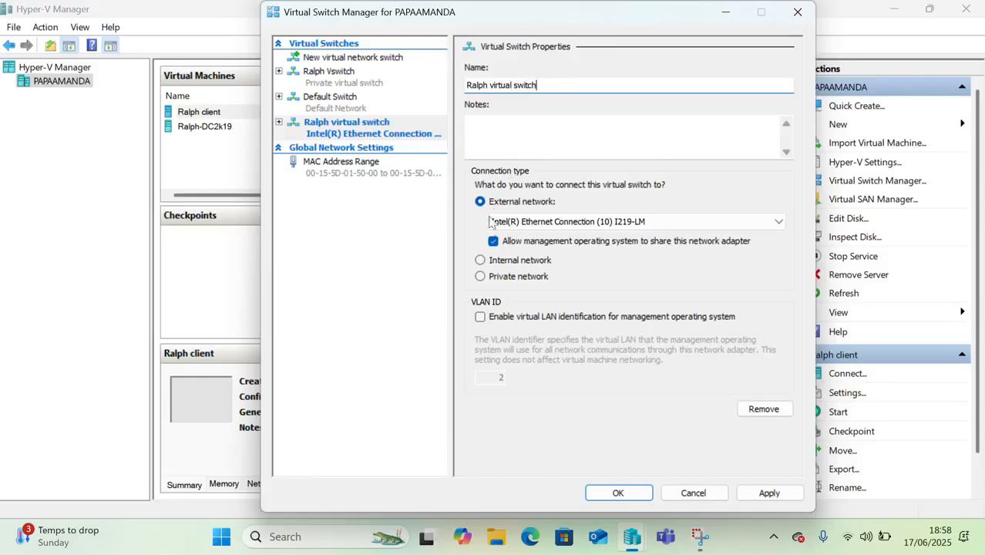
- Make the switch a private network, apply it, and confirm it was saved
click(480, 278)
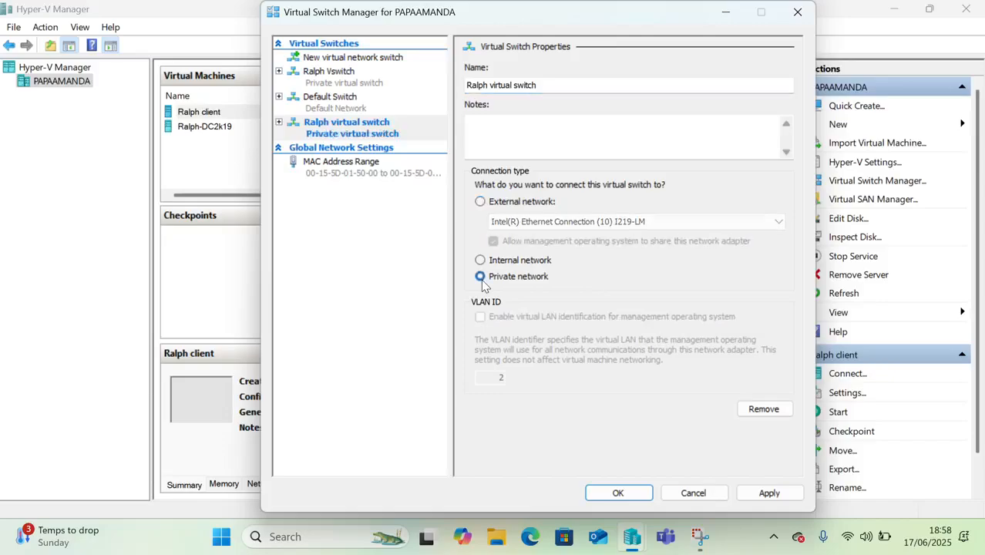
click(762, 492)
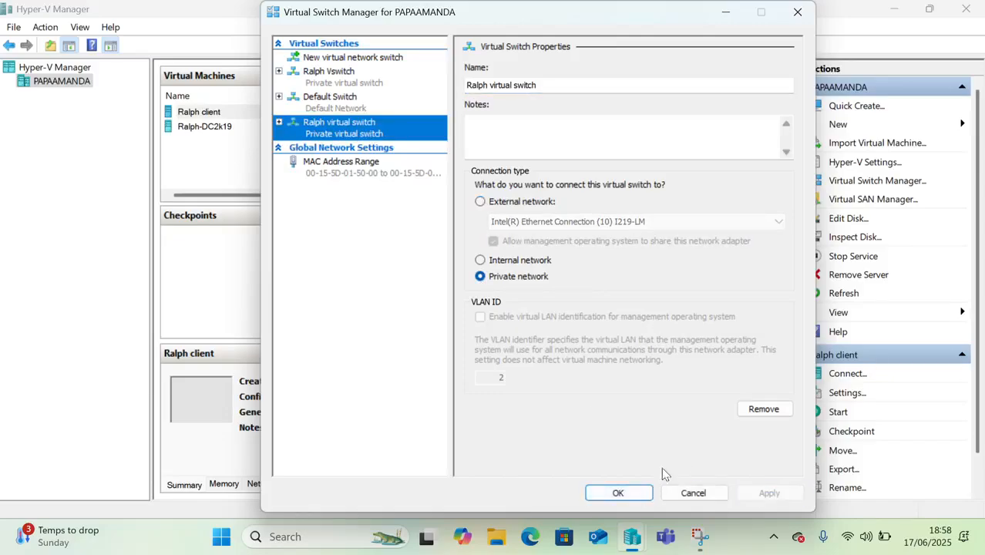
click(618, 492)
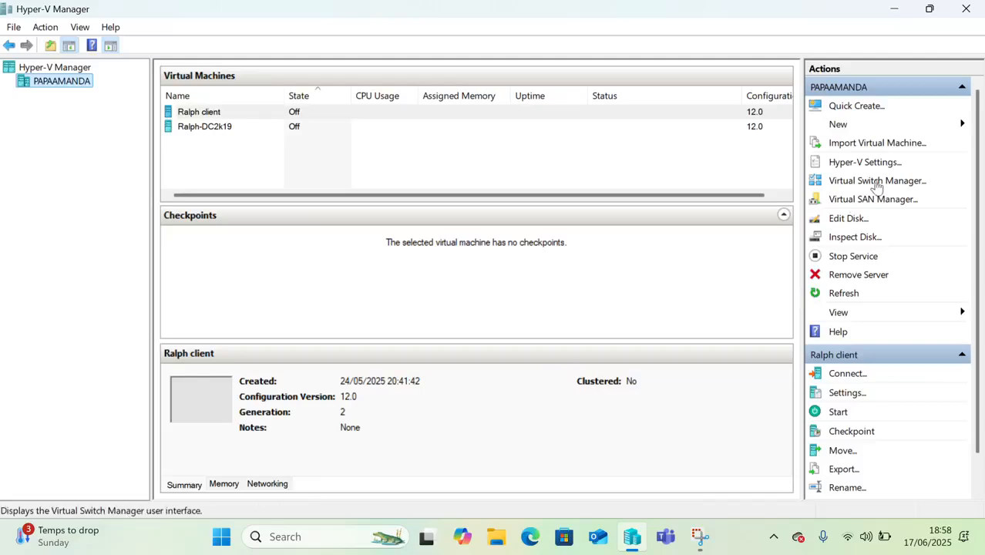
click(877, 180)
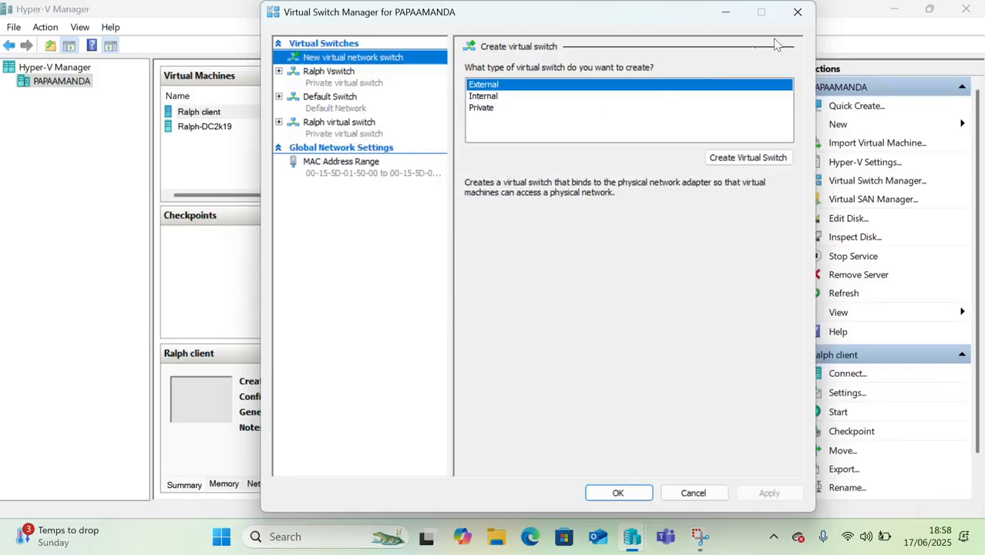
click(797, 15)
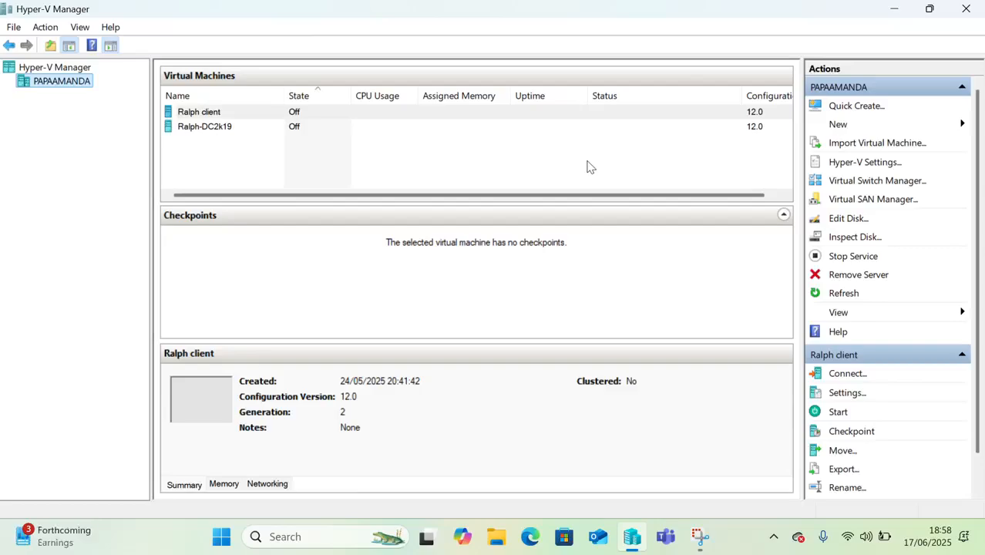
click(837, 126)
- Start a new virtual machine and name it 'Ralph VM'
click(874, 126)
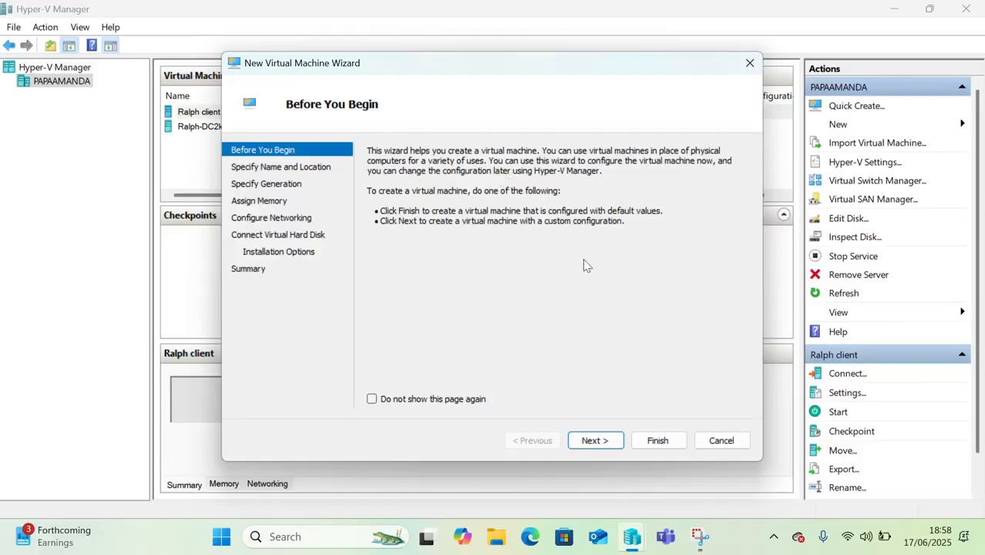
click(594, 441)
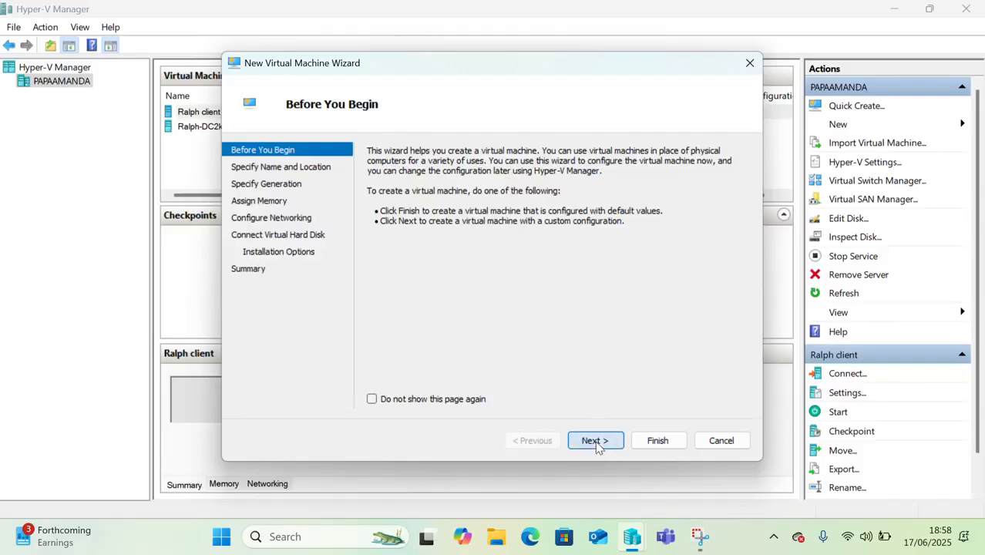
click(496, 202)
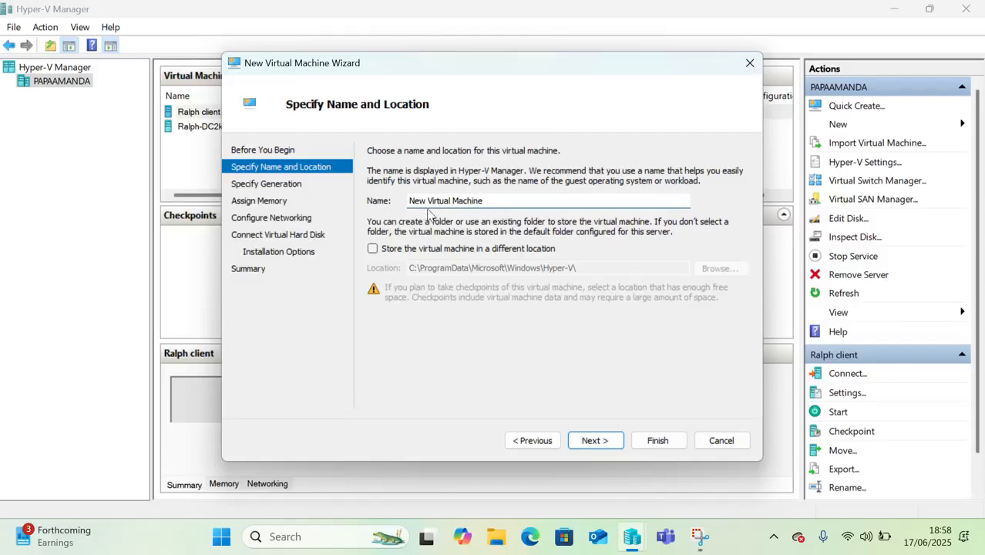
key(BackSpace)
key(BackSpace)
key(BackSpace)
key(BackSpace)
key(BackSpace)
key(BackSpace)
key(BackSpace)
key(BackSpace)
key(BackSpace)
key(BackSpace)
key(BackSpace)
key(BackSpace)
key(BackSpace)
key(BackSpace)
key(BackSpace)
key(BackSpace)
key(BackSpace)
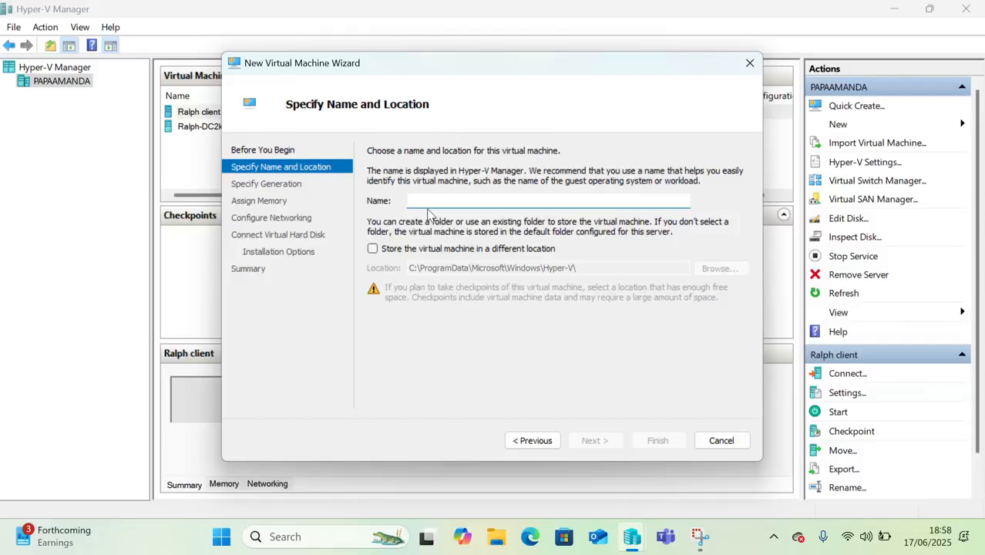
text(Ralph V)
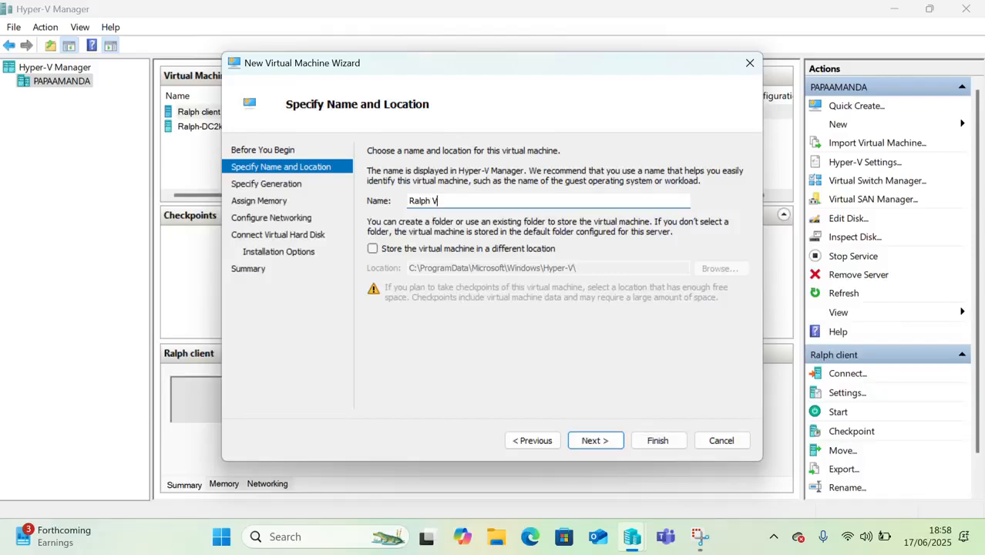
text(m)
key(BackSpace)
text(M)
- Store the virtual machine in the Desktop folder and continue to the generation choice
click(373, 249)
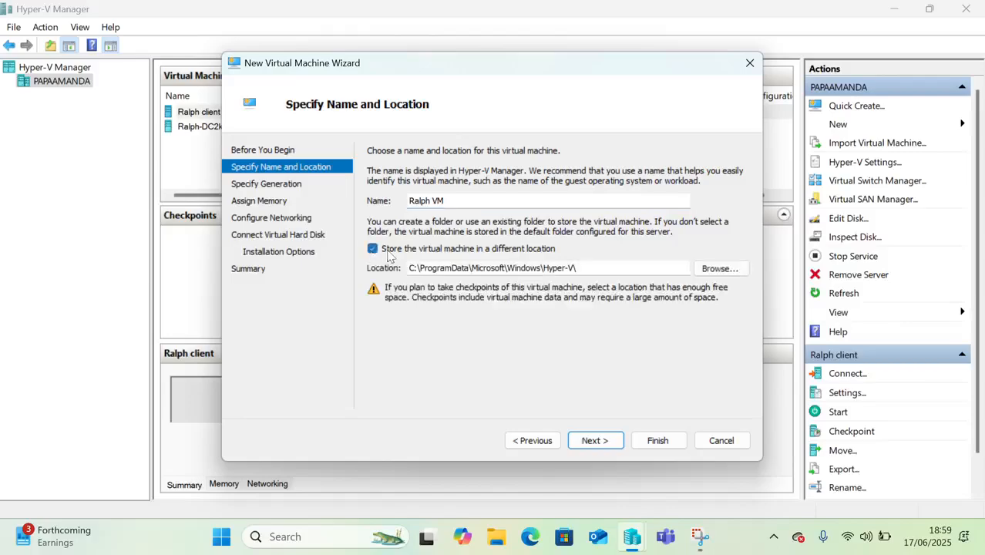
click(720, 269)
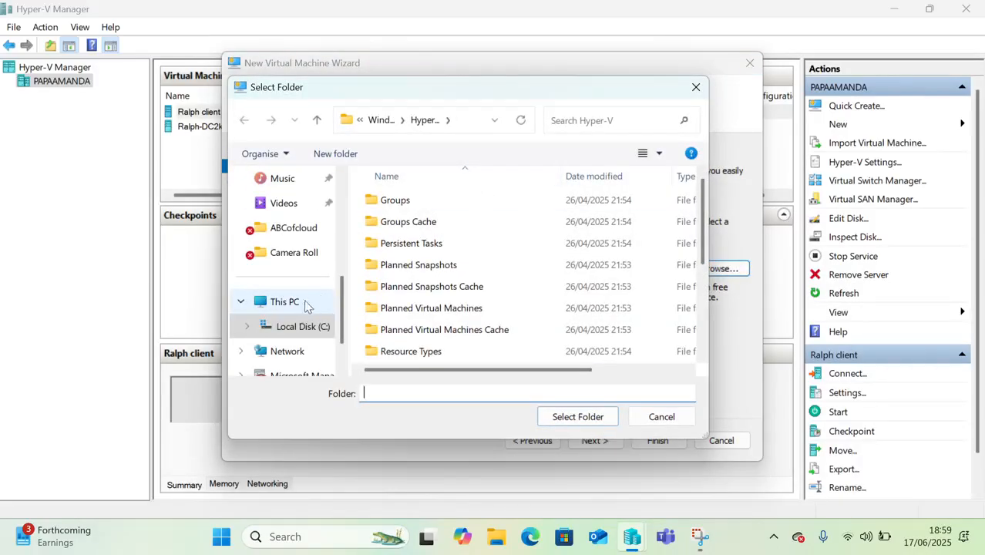
scroll(308, 293, up, 5)
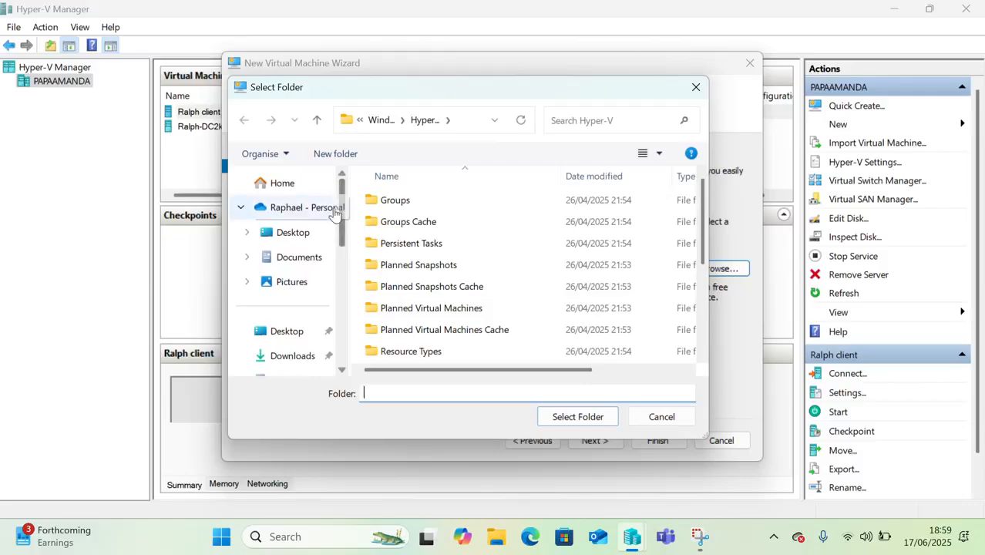
click(292, 232)
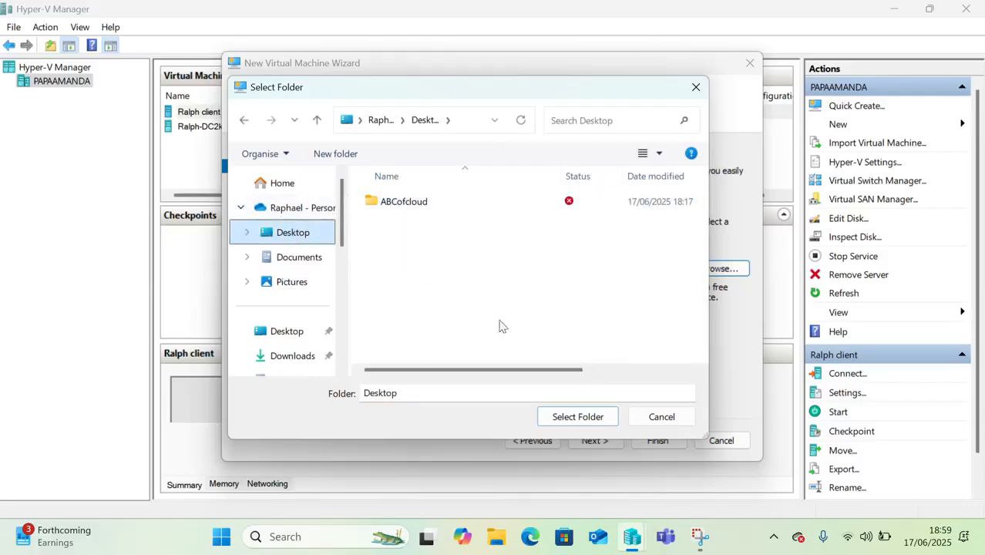
click(580, 416)
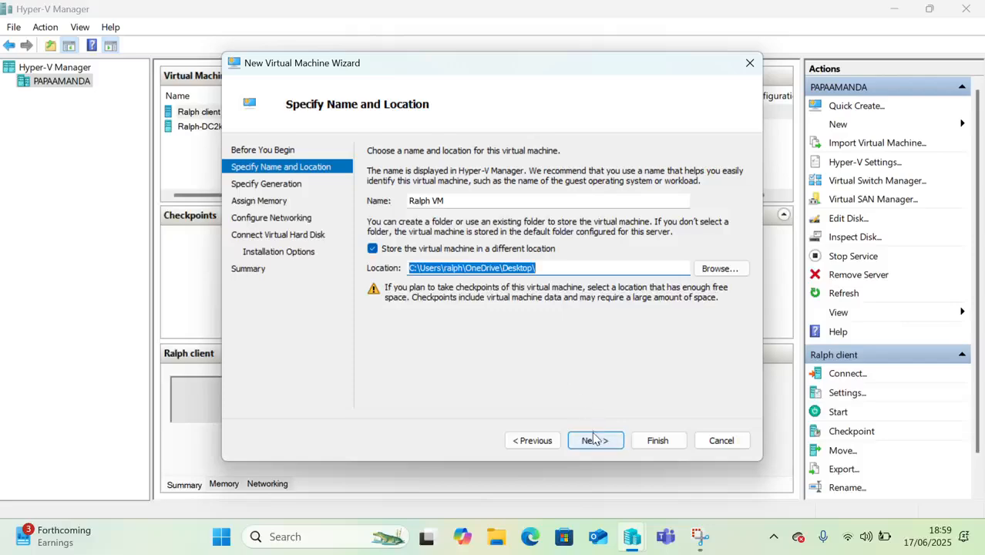
click(593, 439)
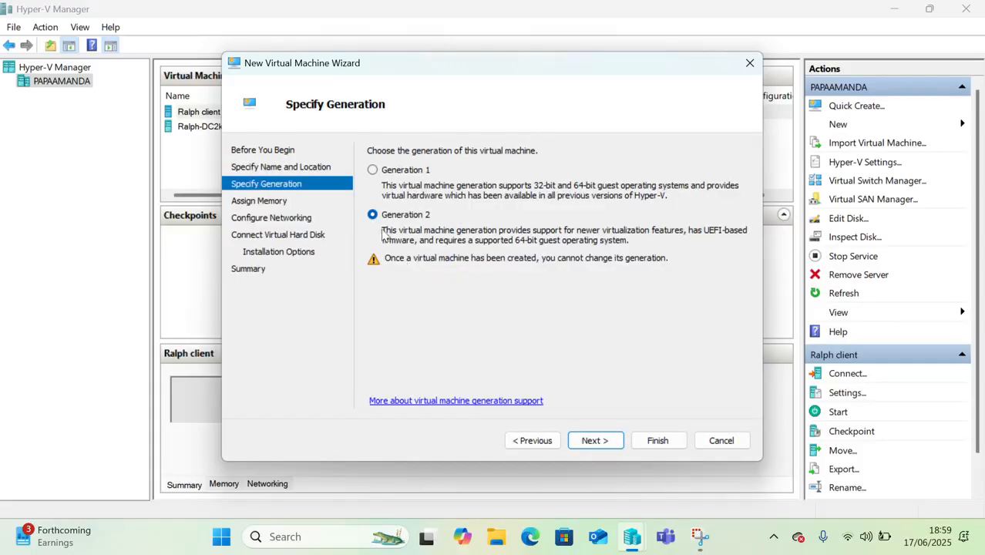
- Keep 4096 MB startup memory and connect the VM to Ralph virtual switch
click(591, 441)
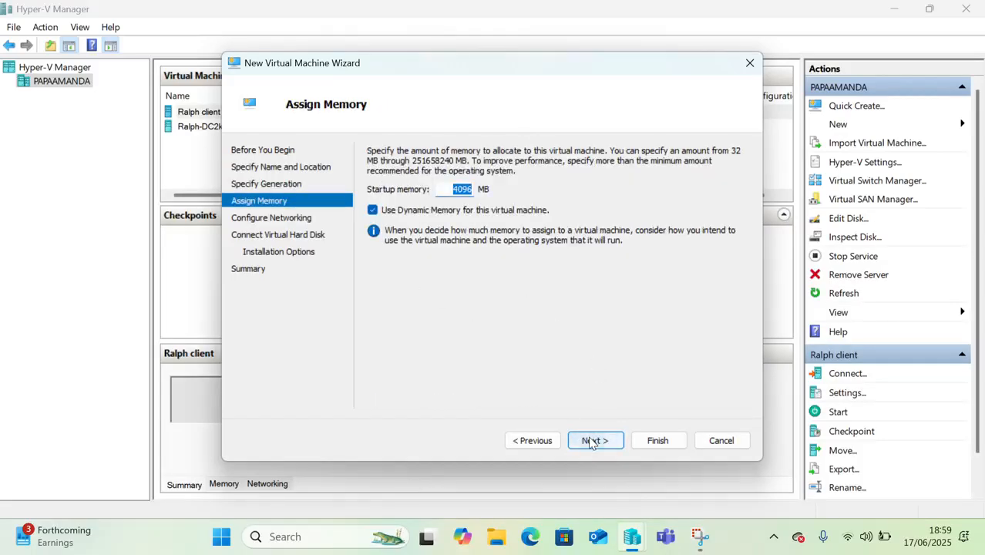
click(444, 188)
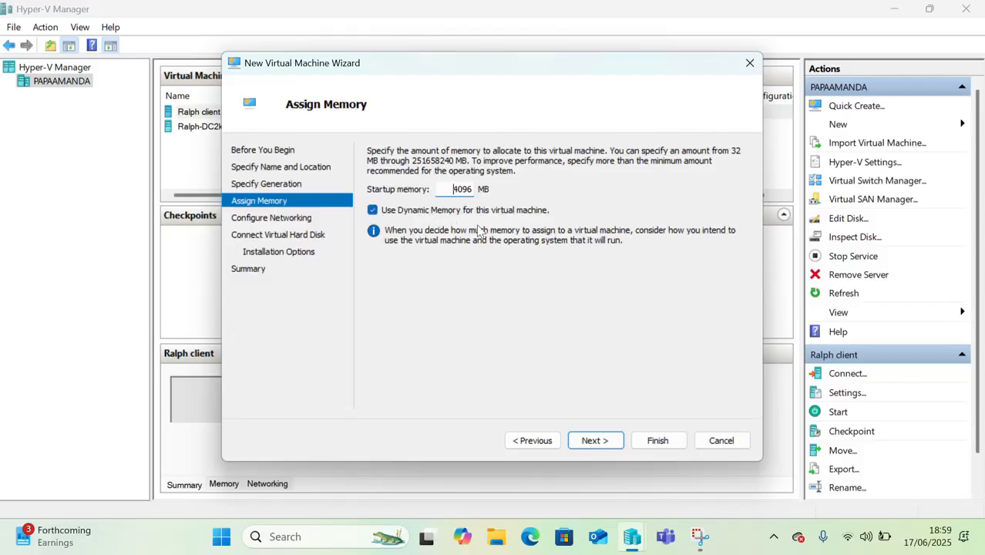
click(594, 441)
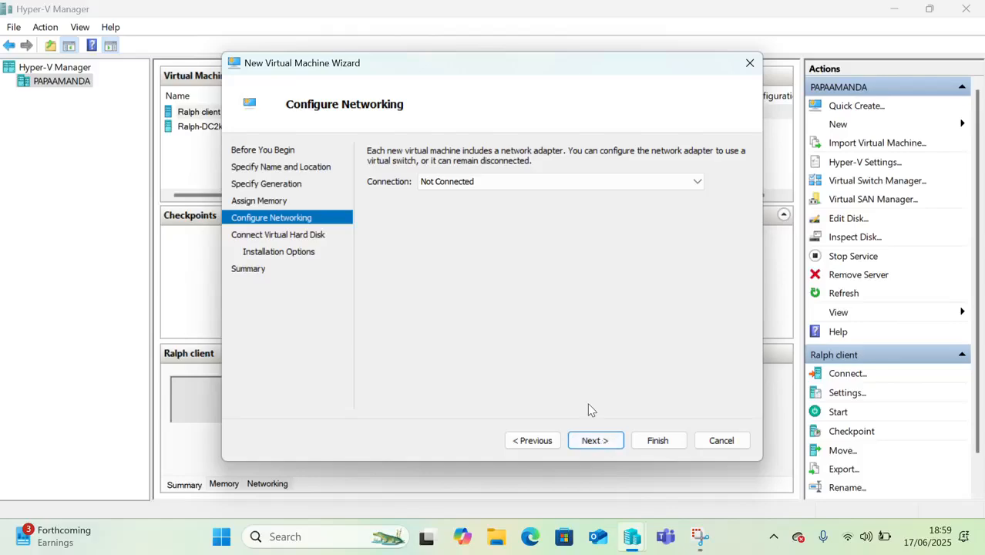
click(462, 184)
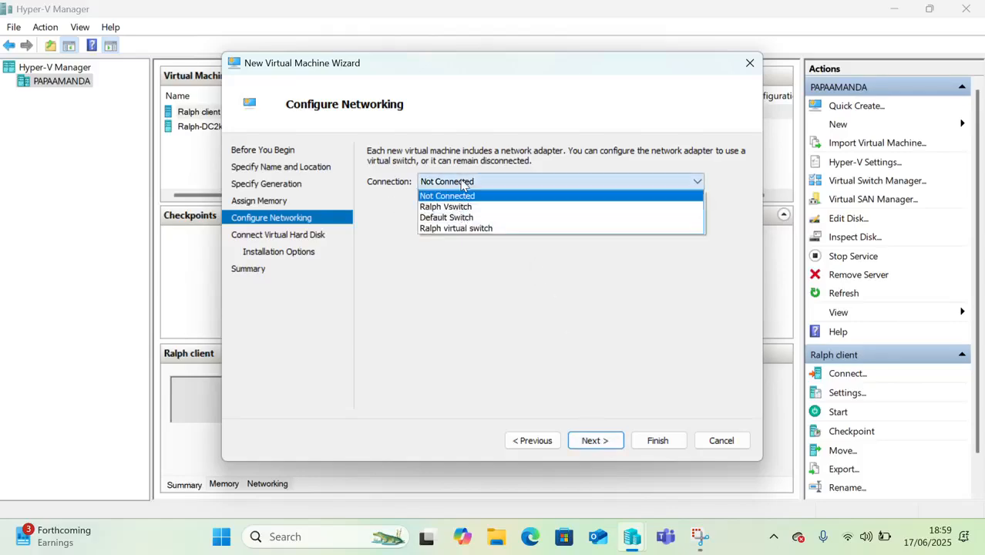
click(460, 229)
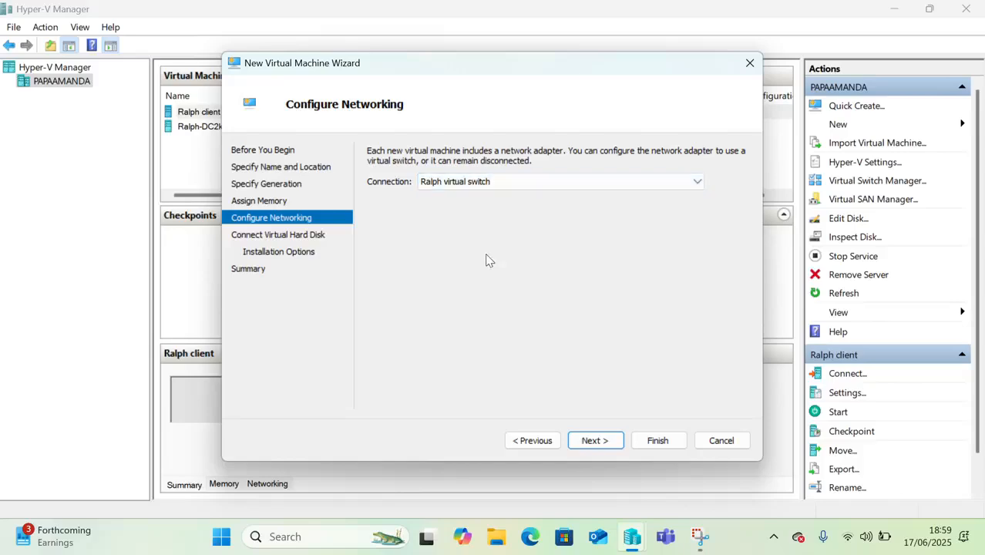
click(593, 442)
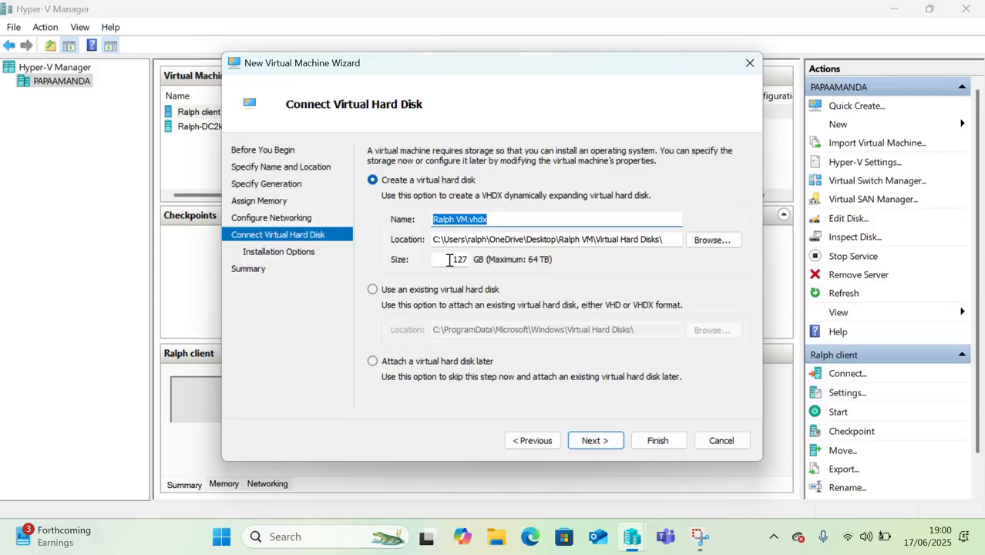
- Reduce the virtual hard disk size from 127 GB to 50 GB
drag(451, 260, 480, 267)
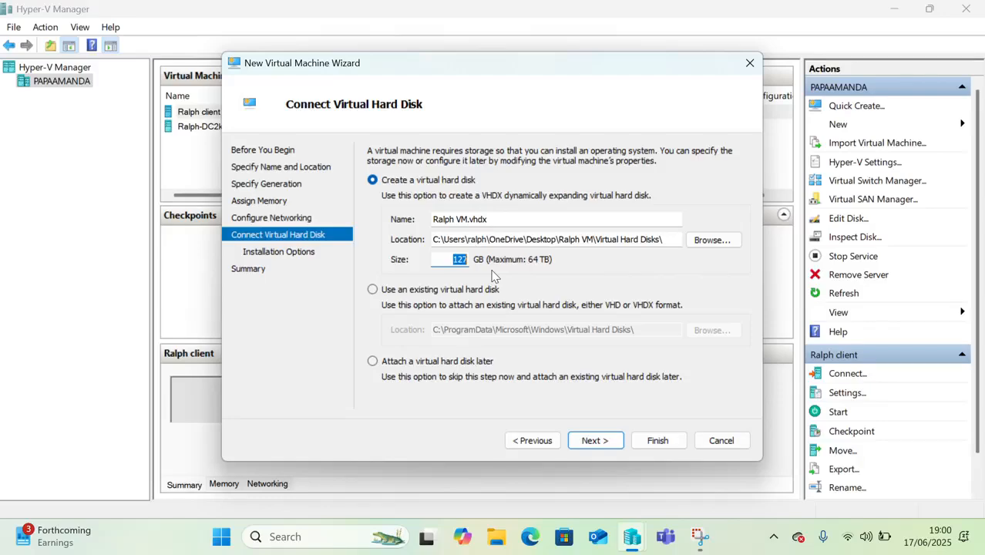
text(50)
click(593, 440)
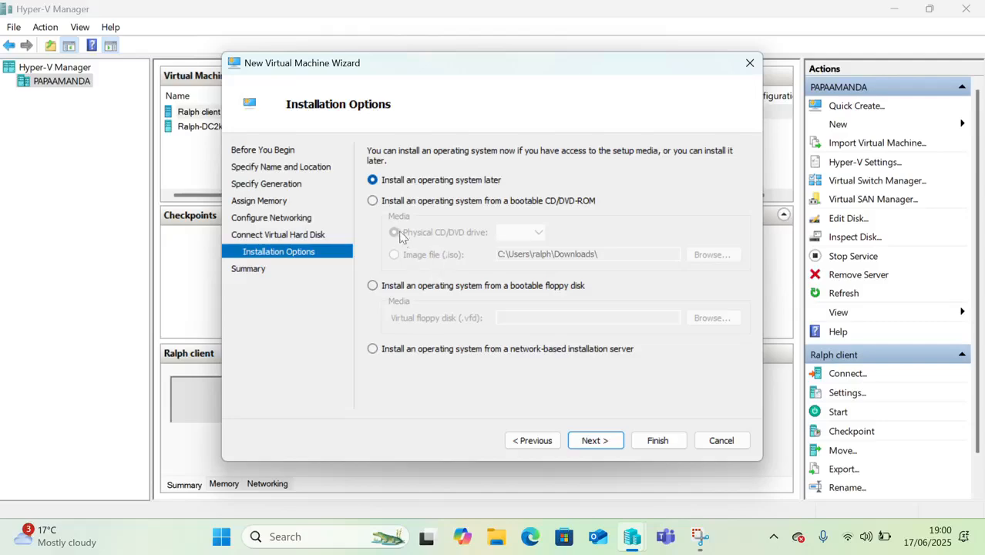
- Install the OS from en_windows_server_2019_x64_dvd_4cb967d8.iso in Downloads
click(373, 201)
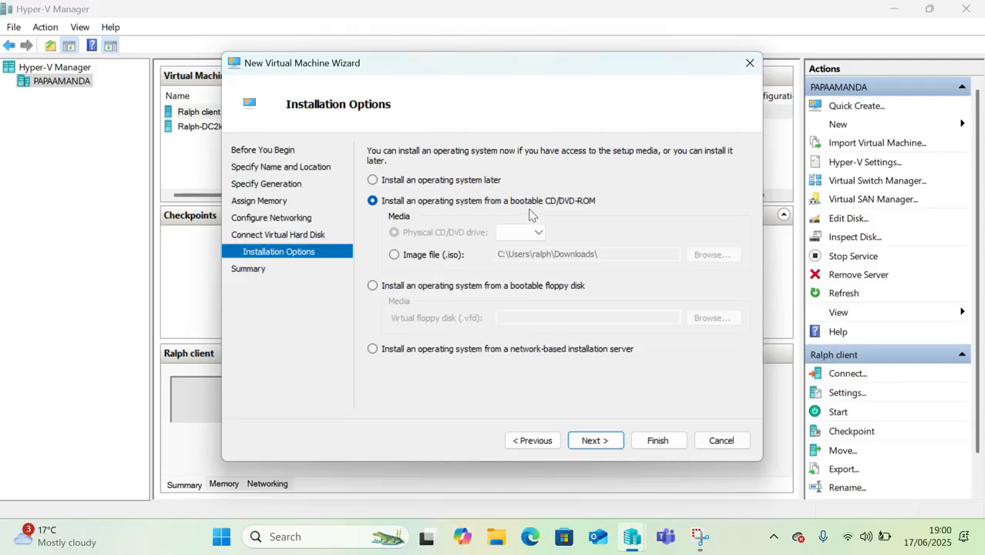
click(395, 255)
click(705, 255)
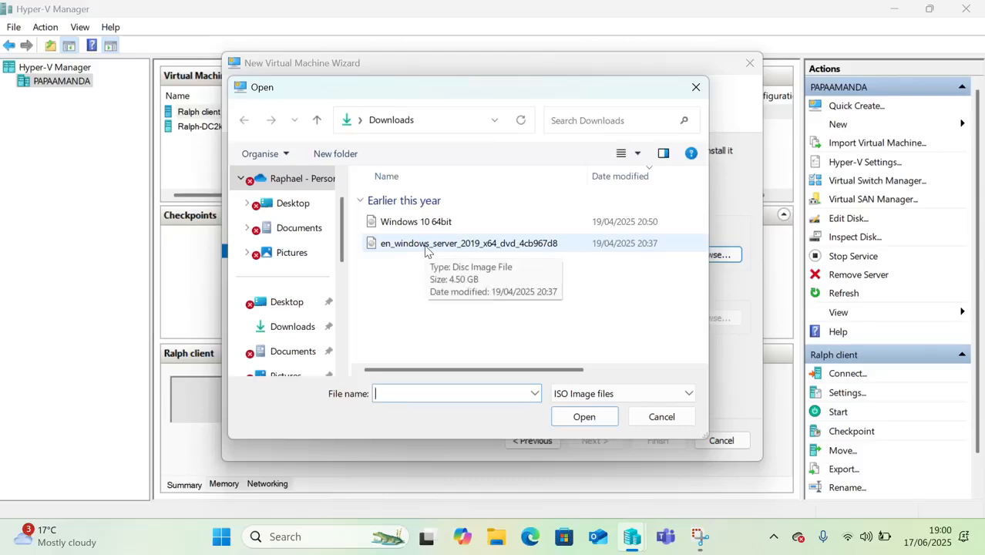
click(426, 247)
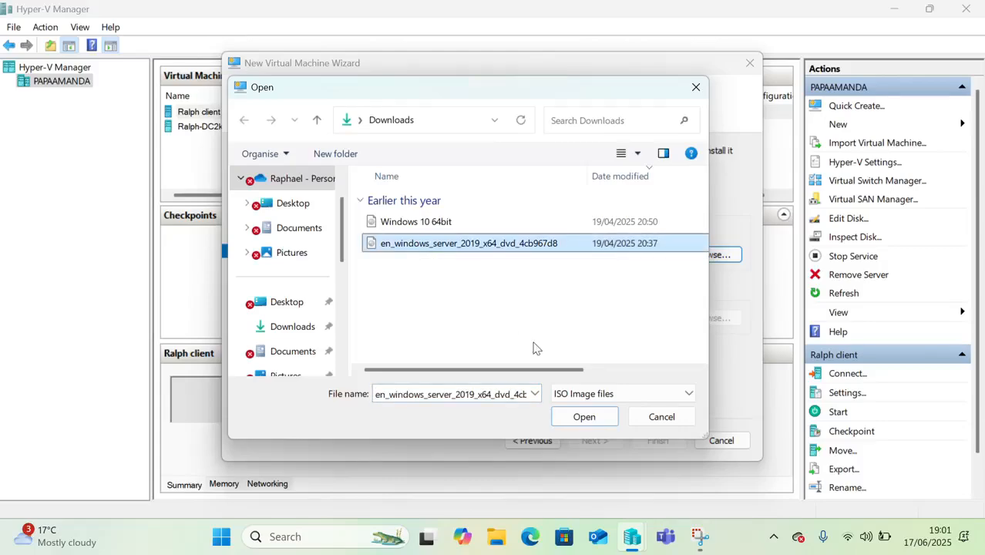
click(583, 417)
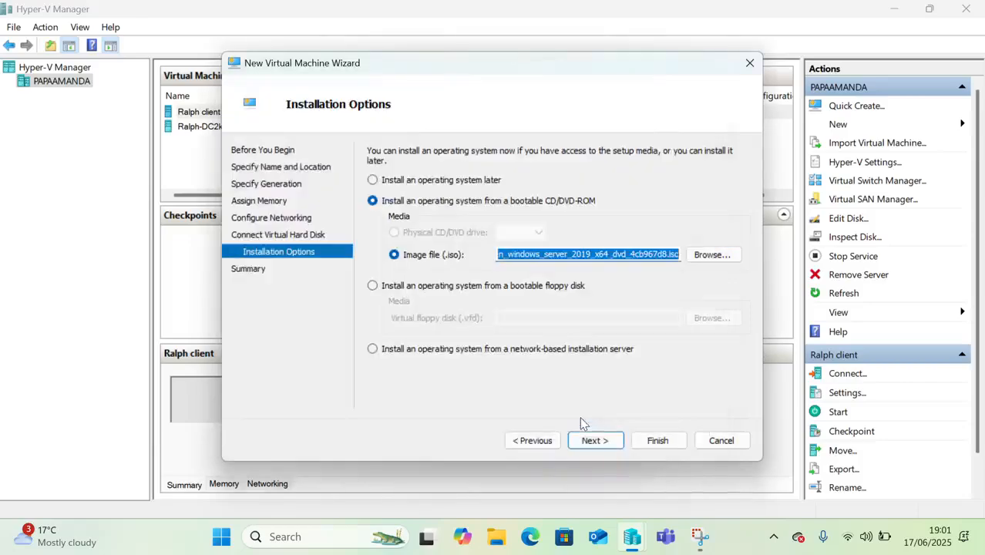
- Finish the wizard and select the new Ralph VM in the machine list
click(592, 446)
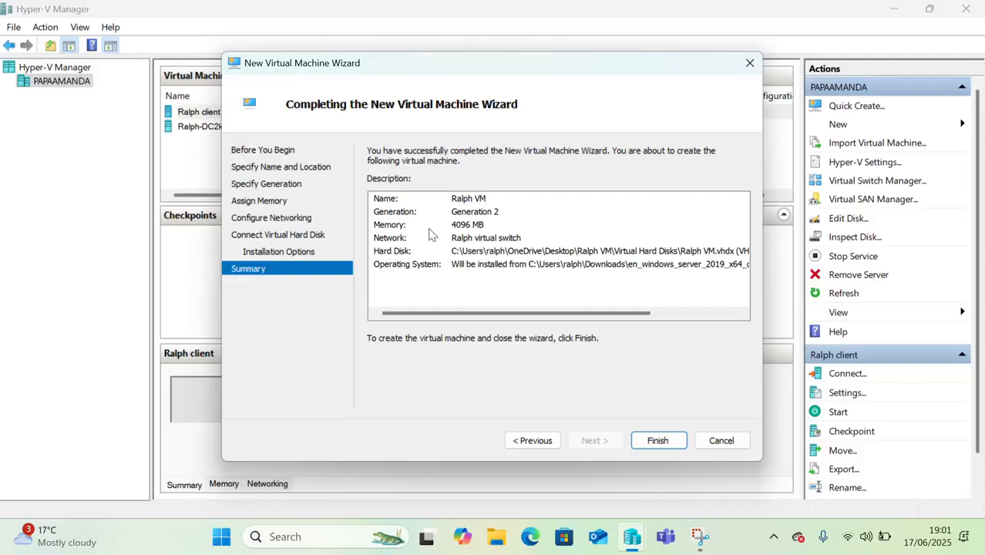
click(659, 438)
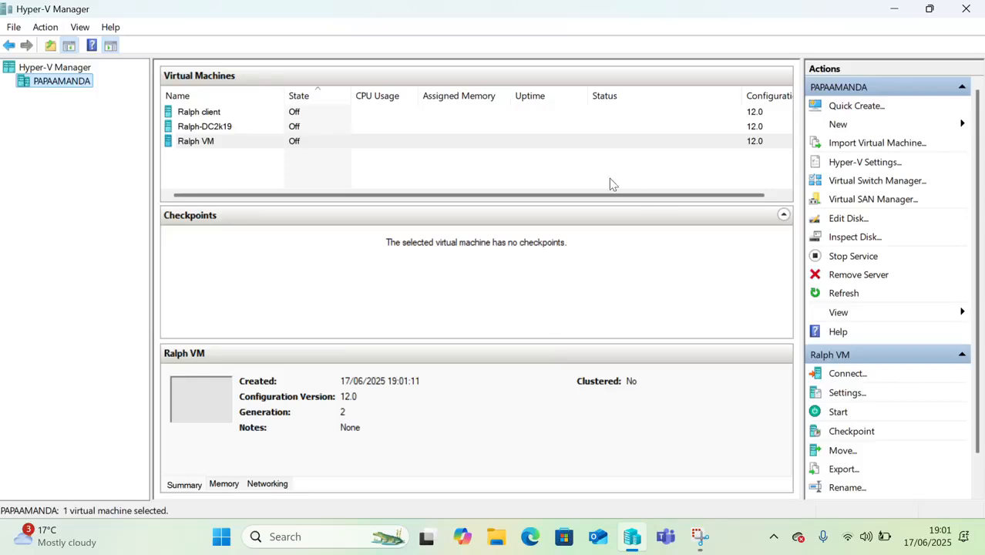
click(303, 142)
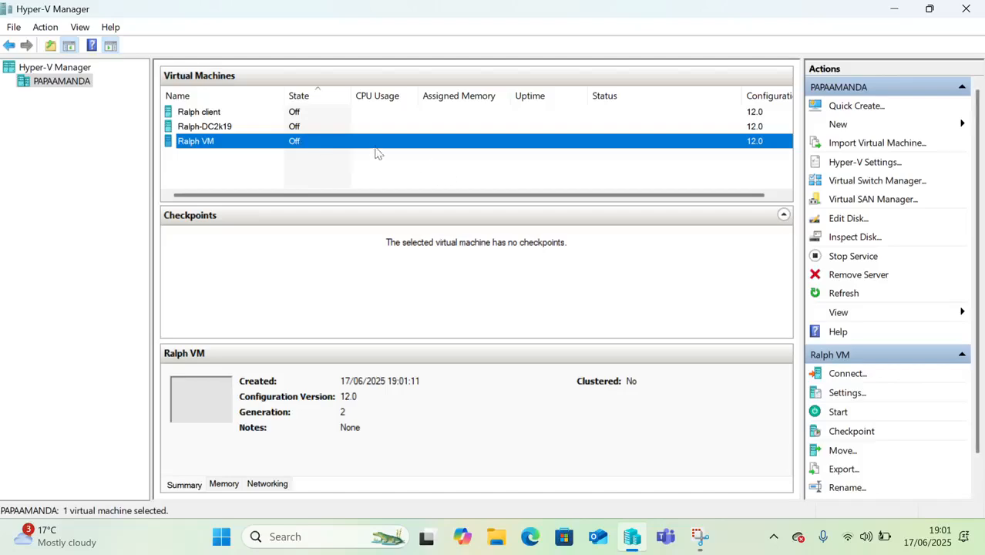
- Connect to Ralph VM's console and start the machine
click(854, 375)
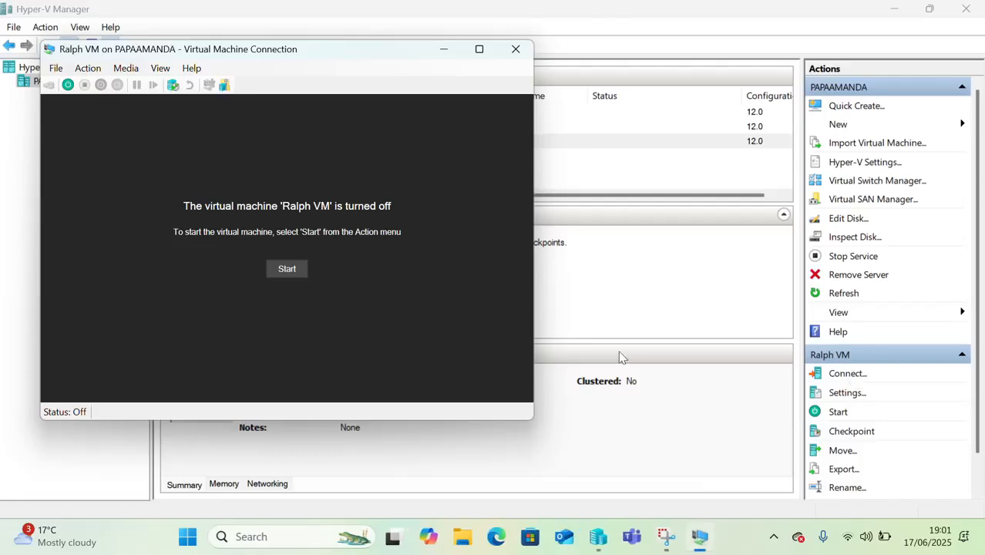
click(479, 51)
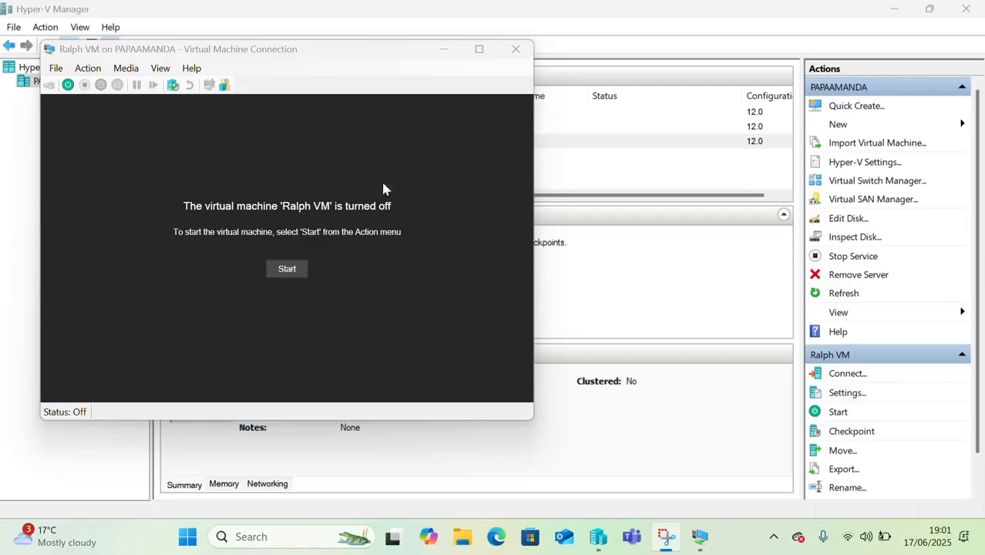
click(292, 270)
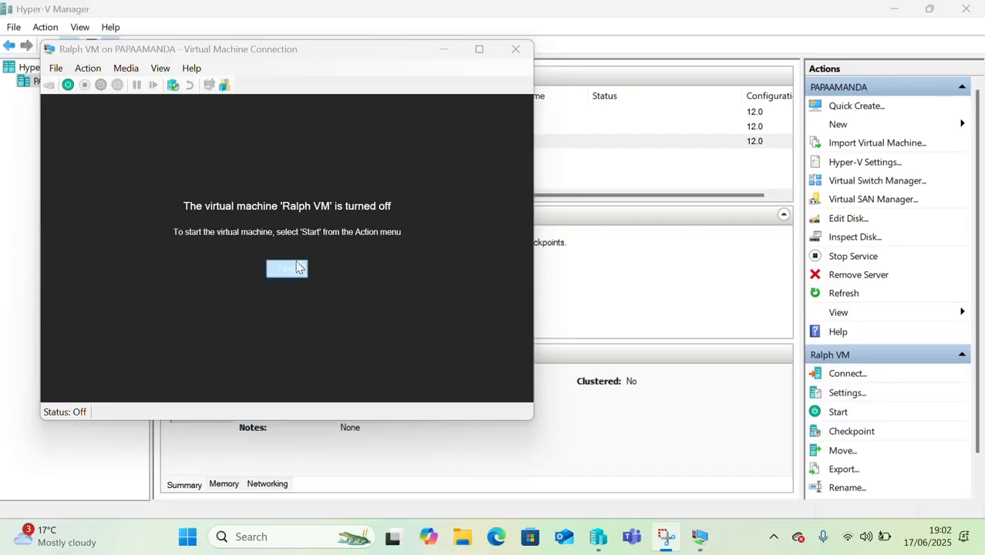
click(288, 271)
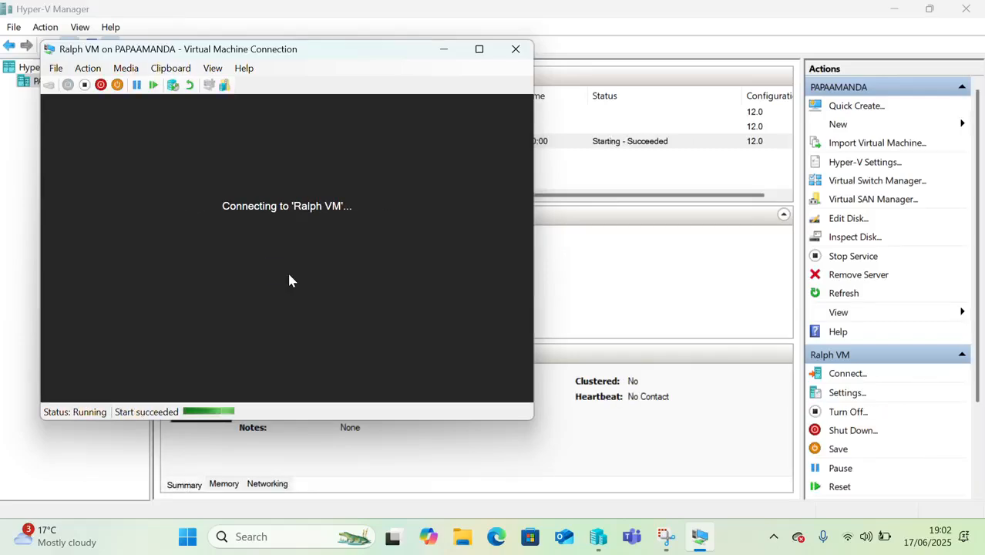
- Boot from the DVD, maximize the console, and keep English (United States) language settings
key(Return)
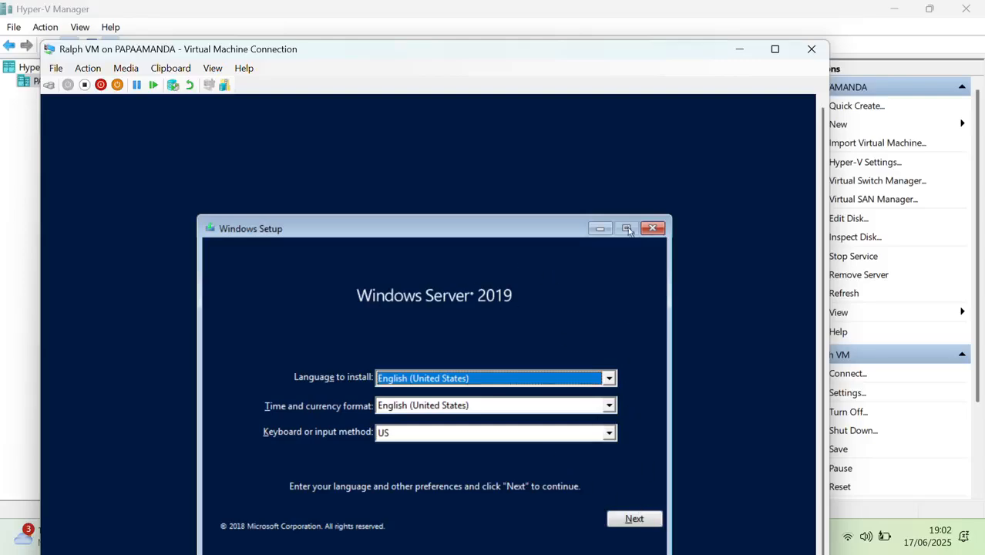
click(773, 50)
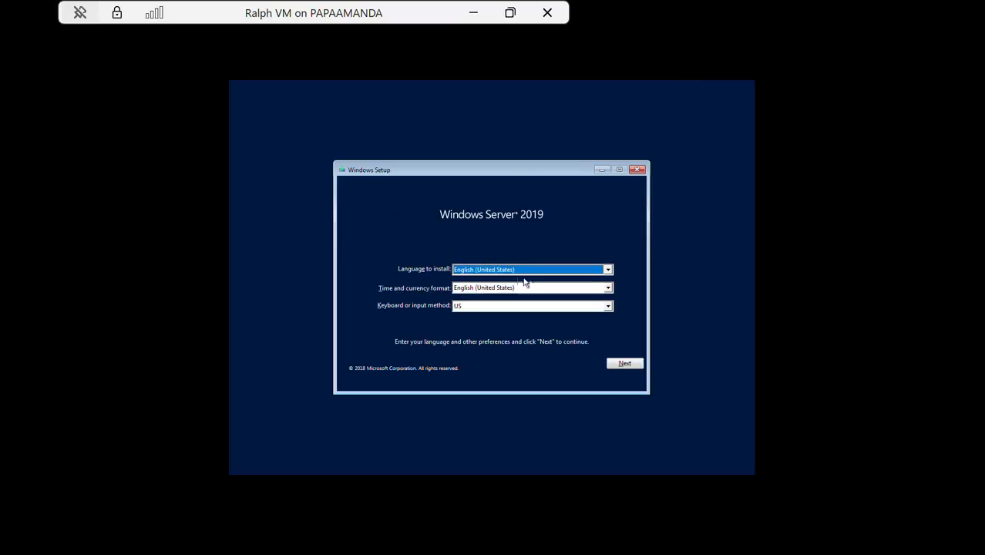
click(621, 365)
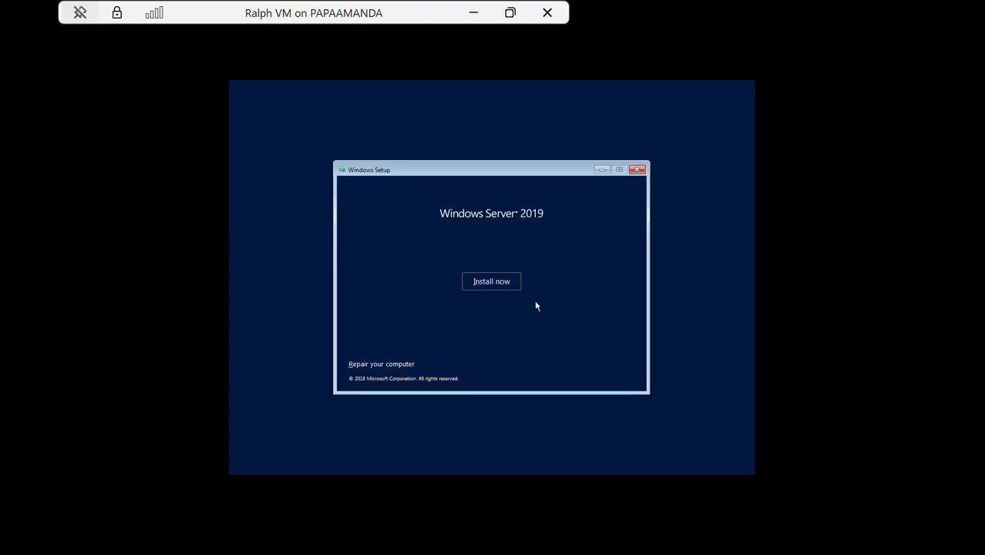
- Start installing without a product key, choosing Windows Server 2019 Datacenter (Desktop Experience)
click(484, 284)
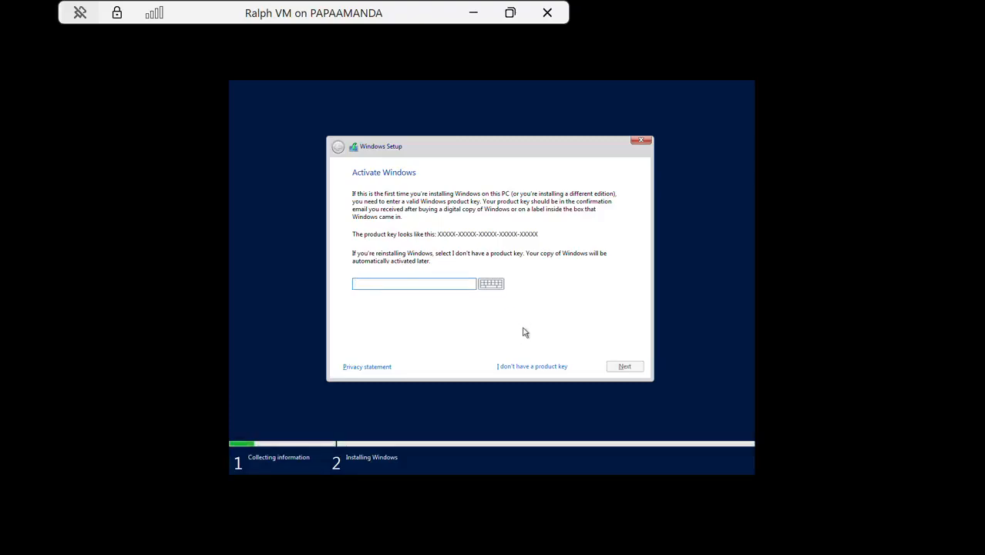
click(530, 369)
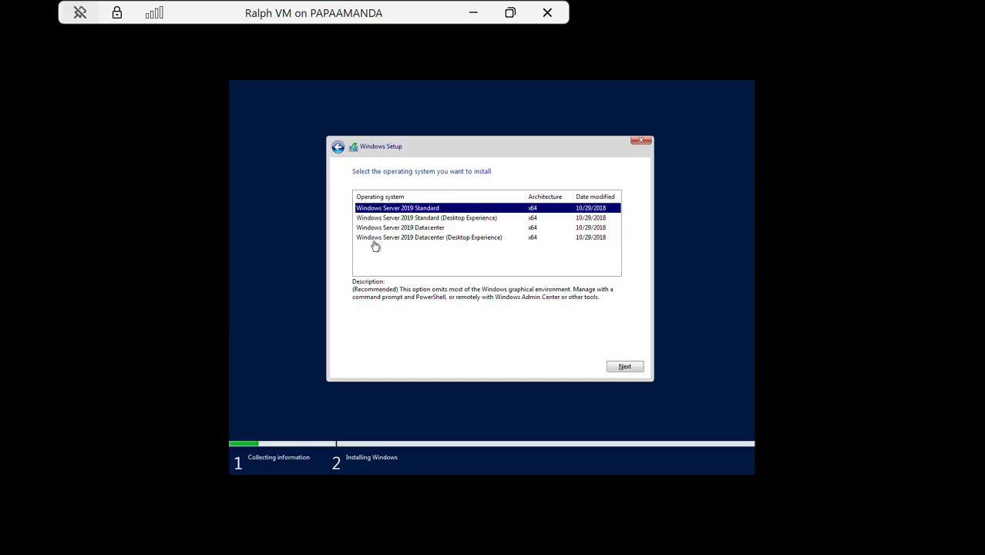
click(463, 239)
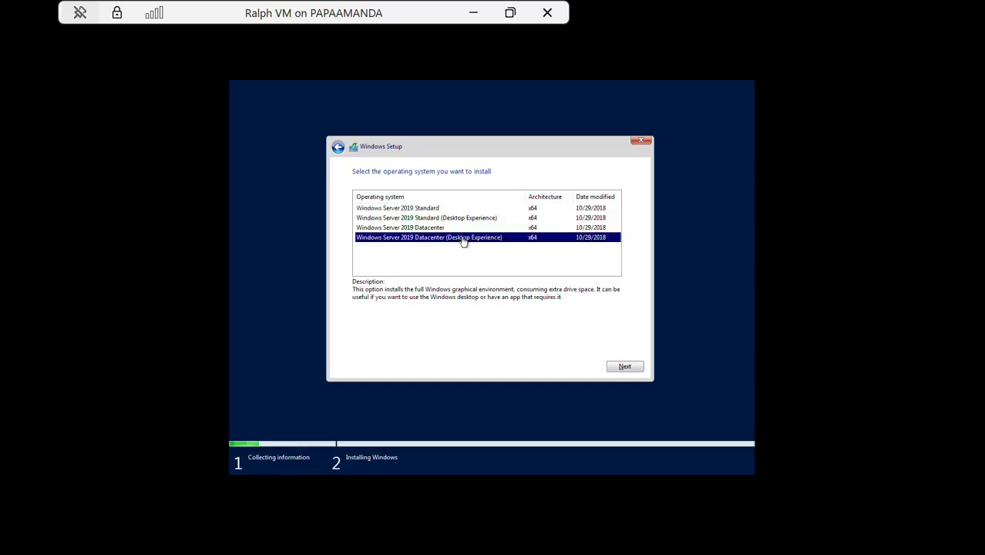
click(631, 367)
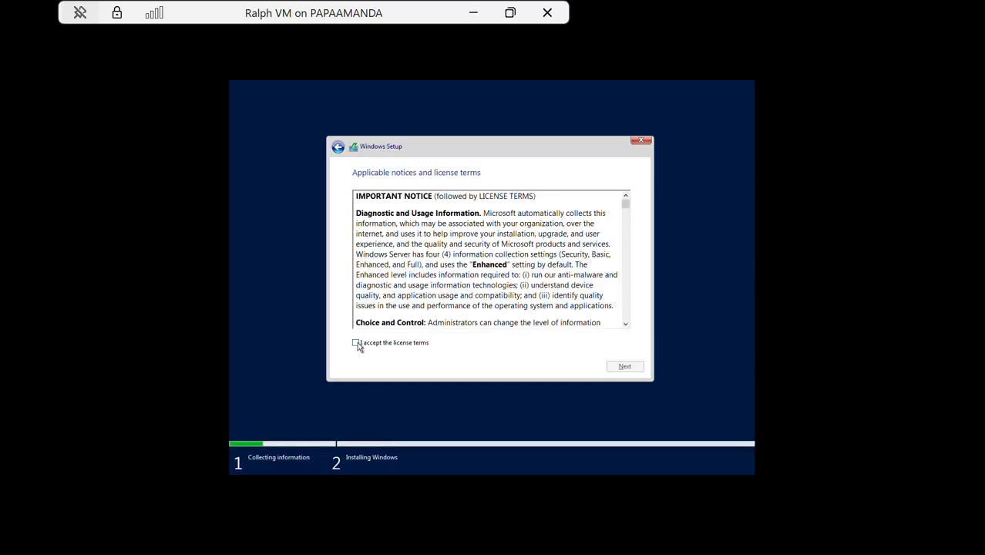
- Accept the licence terms and choose a custom Windows-only install
click(356, 343)
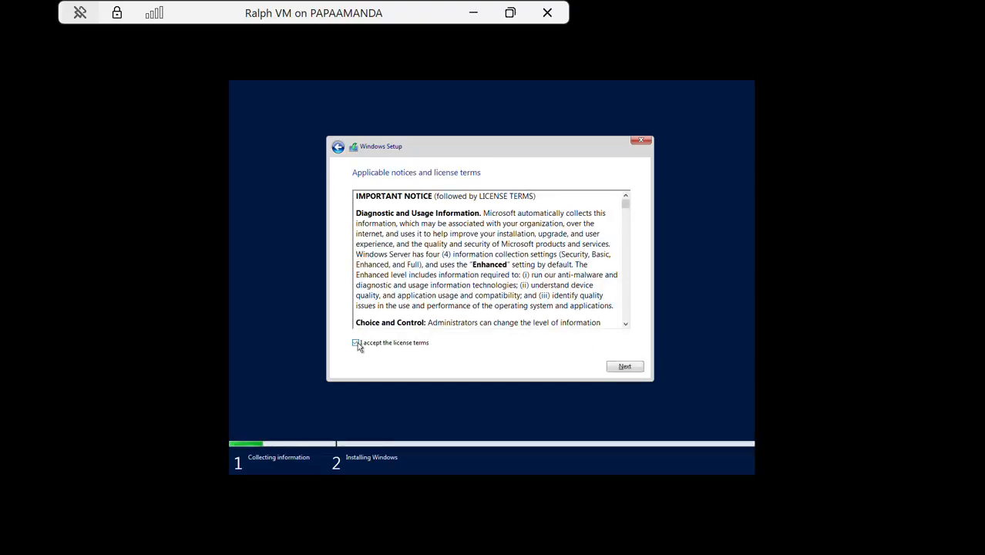
click(625, 367)
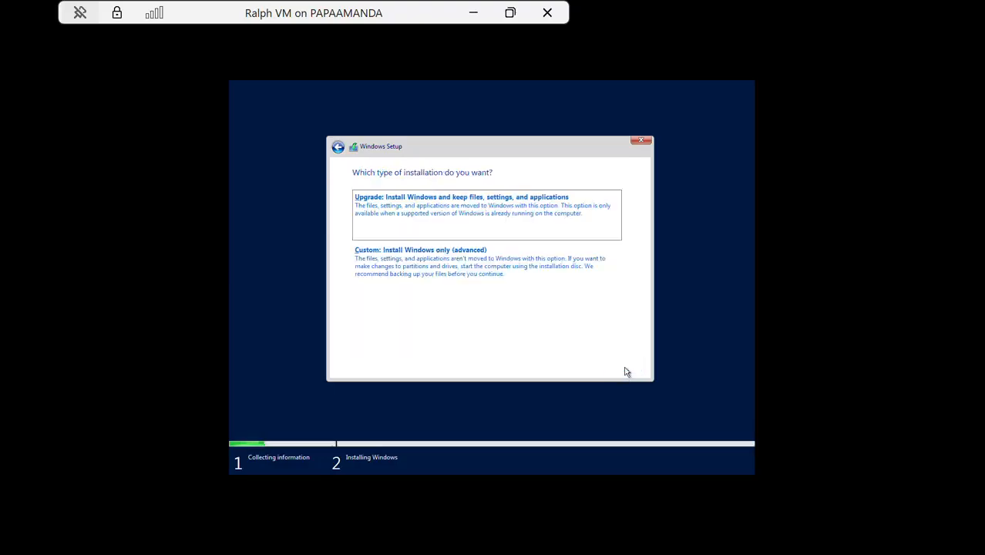
click(410, 268)
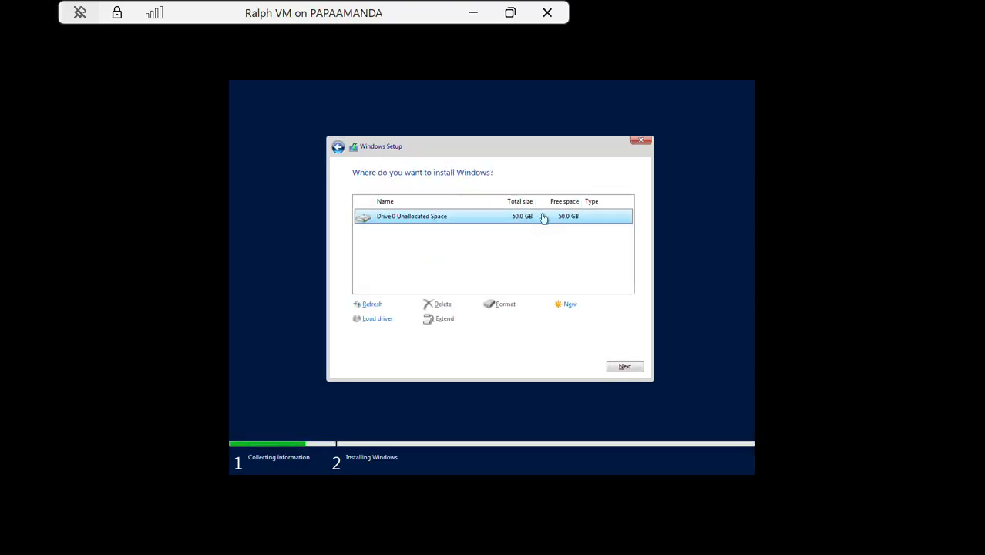
- Install Windows Server on the 50 GB unallocated drive and wait for the Customize settings screen
click(622, 367)
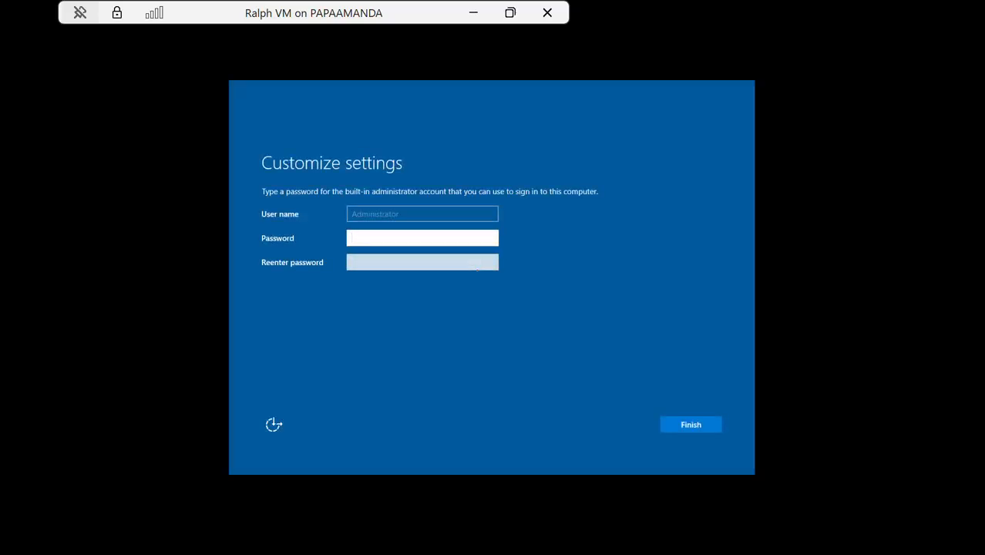
- Enter and re-enter the built-in Administrator password, then finish setup
text(•••••••••••••)
key(Tab)
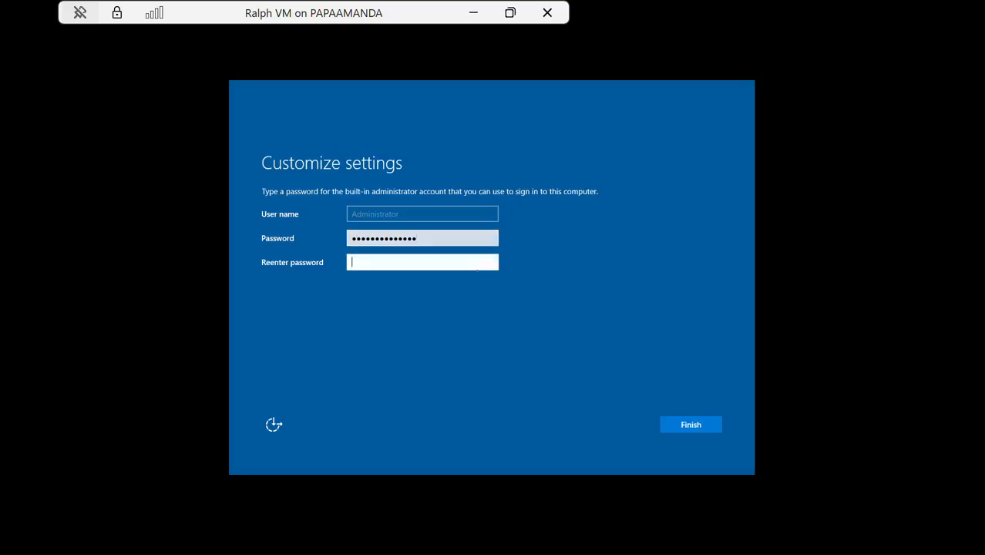
text(•••••••••••)
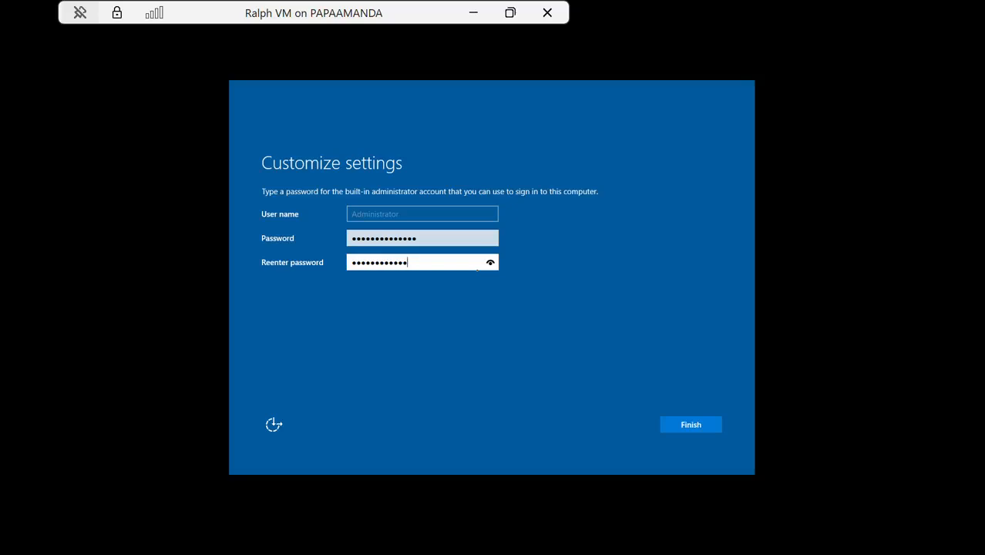
key(Return)
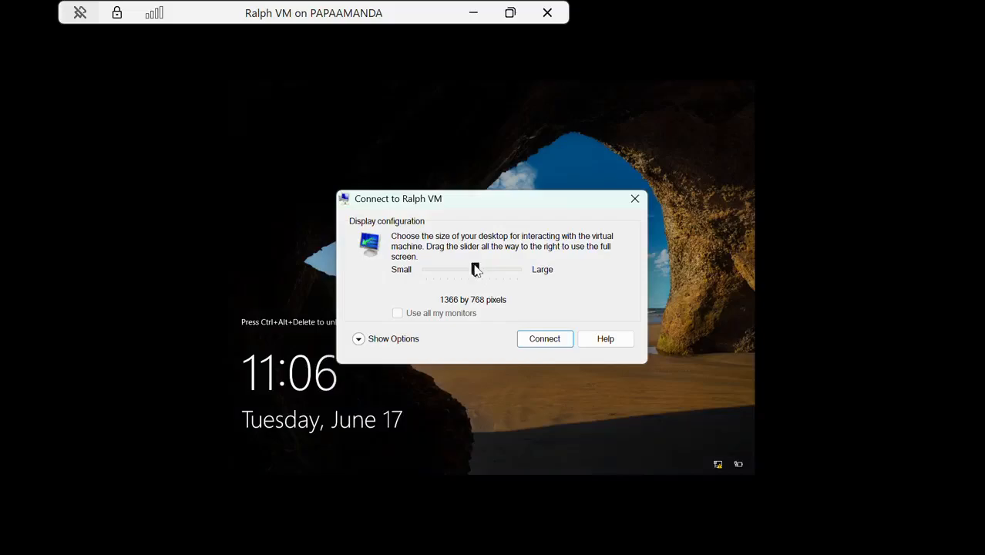
- Reconnect to Ralph VM at Large (Full Screen) size and sign in as Administrator, retrying the password
drag(475, 270, 517, 270)
click(549, 340)
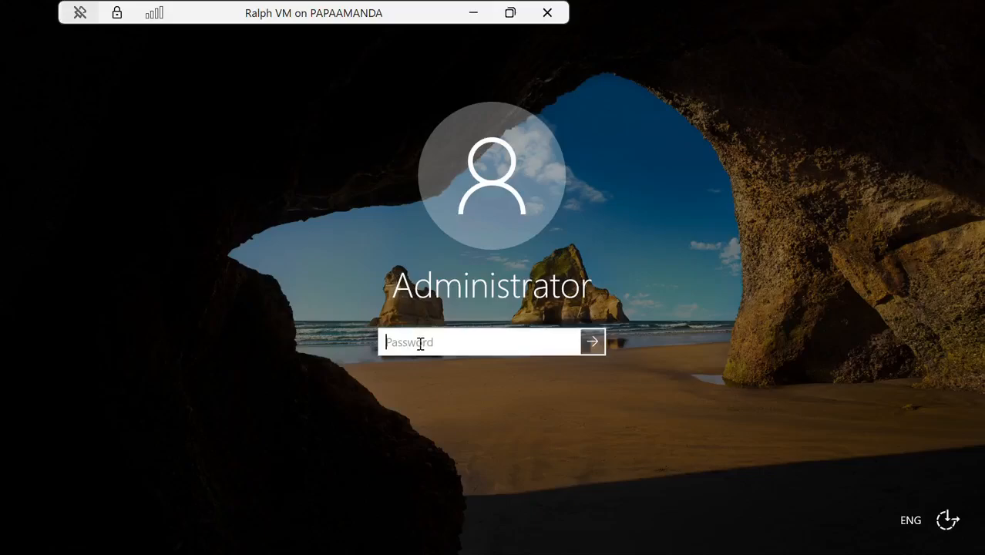
text(***************)
key(Return)
key(Return)
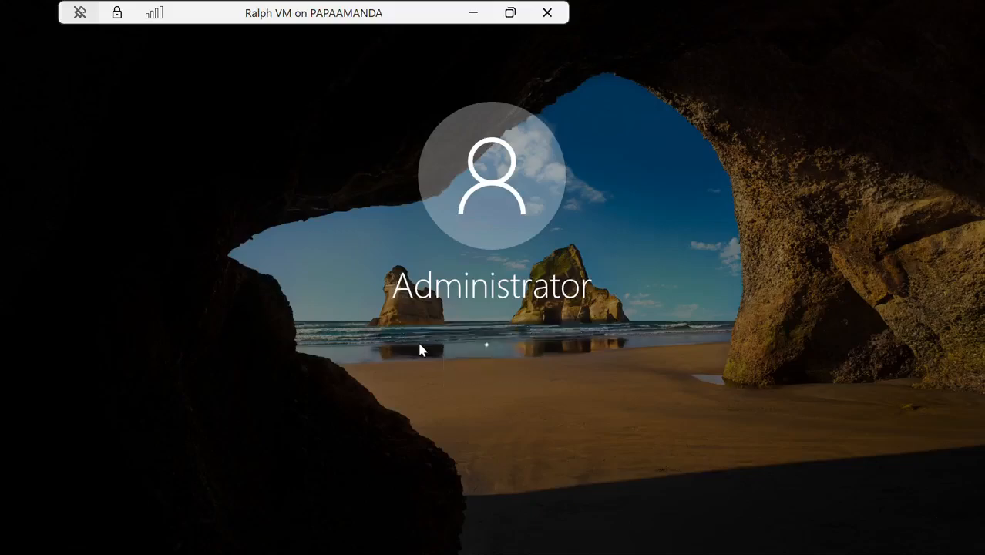
text(***********)
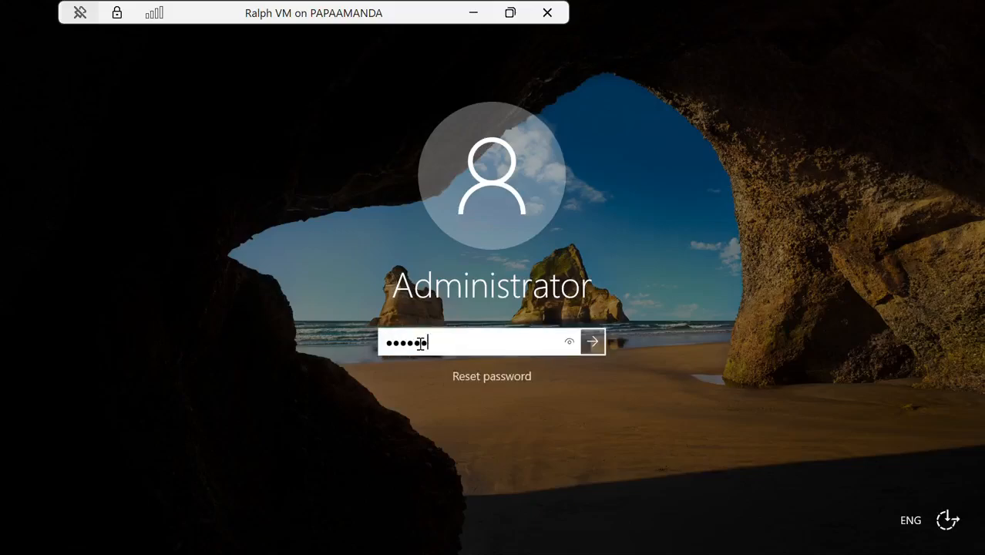
text(****)
key(Return)
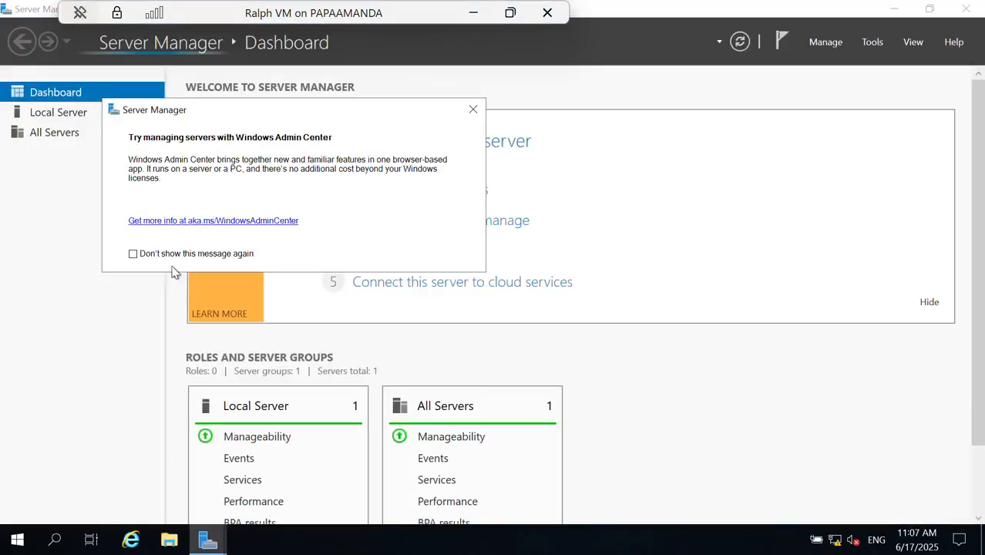
- Turn off the Windows Admin Center notice permanently, close it, and scroll down to the Local Server tiles
click(132, 254)
click(473, 110)
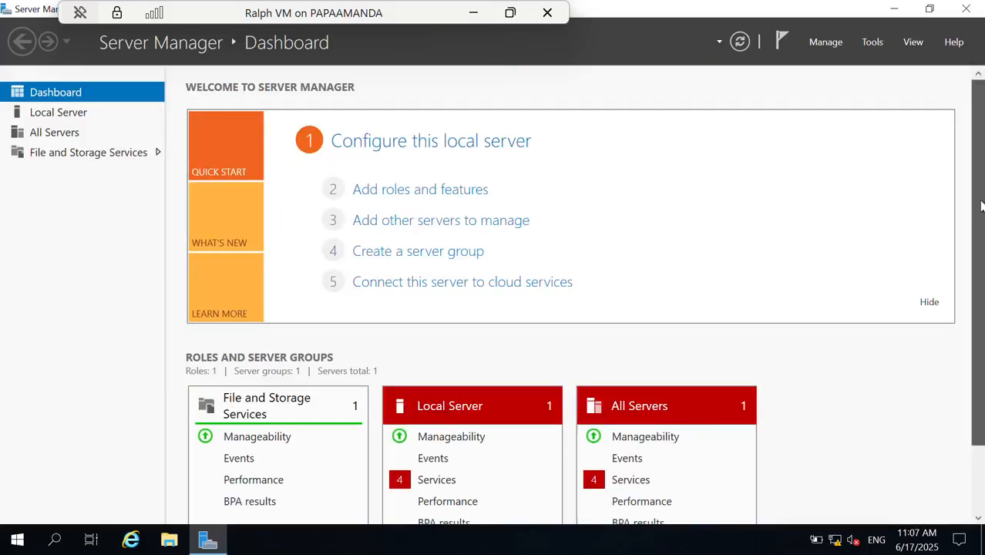
scroll(463, 354, down, 2)
- Open the Local Server services details and start the Diagnostic Policy and Update Orchestrator services
click(418, 400)
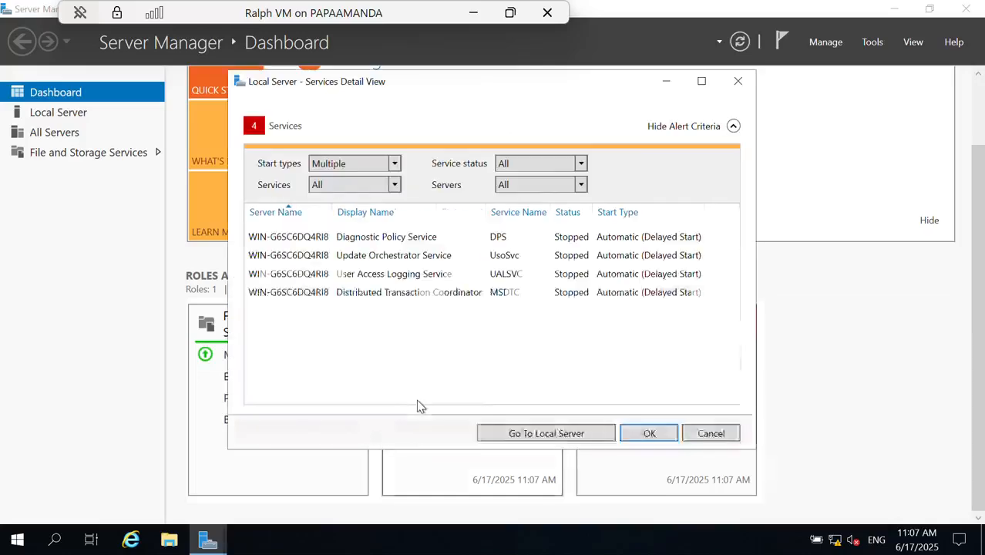
right_click(372, 242)
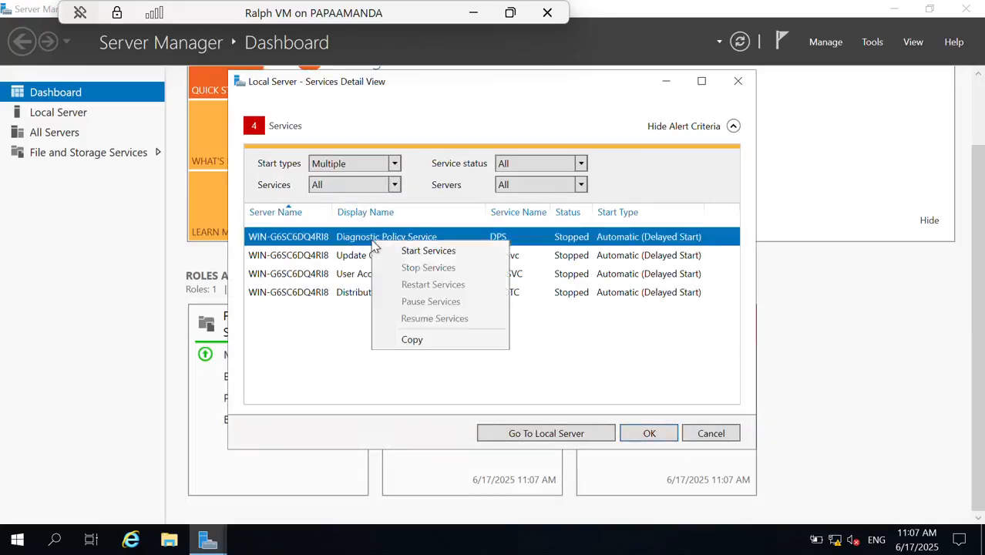
click(396, 248)
click(385, 258)
right_click(386, 258)
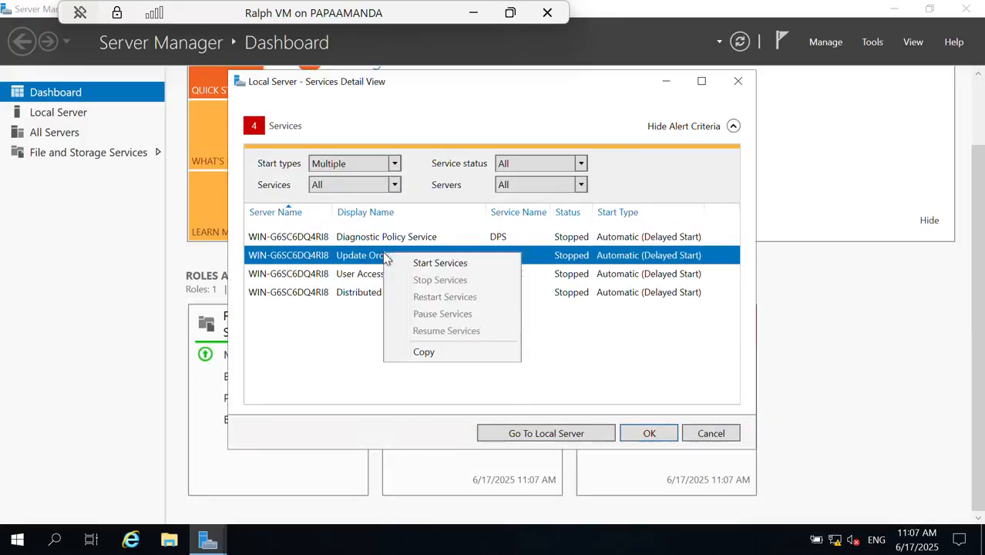
click(410, 263)
- Start the User Access Logging and Distributed Transaction Coordinator services, then close the details view
click(406, 277)
right_click(406, 277)
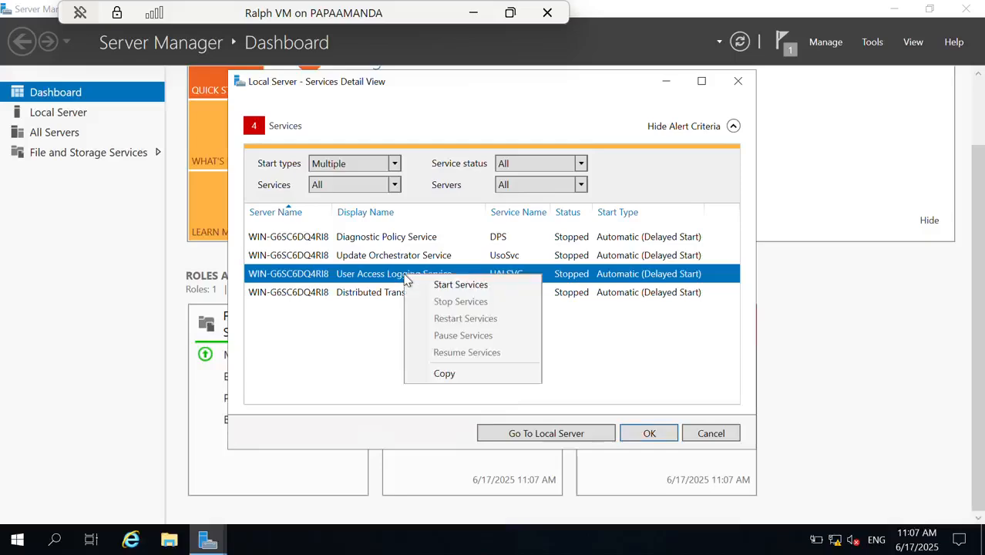
click(421, 282)
click(417, 271)
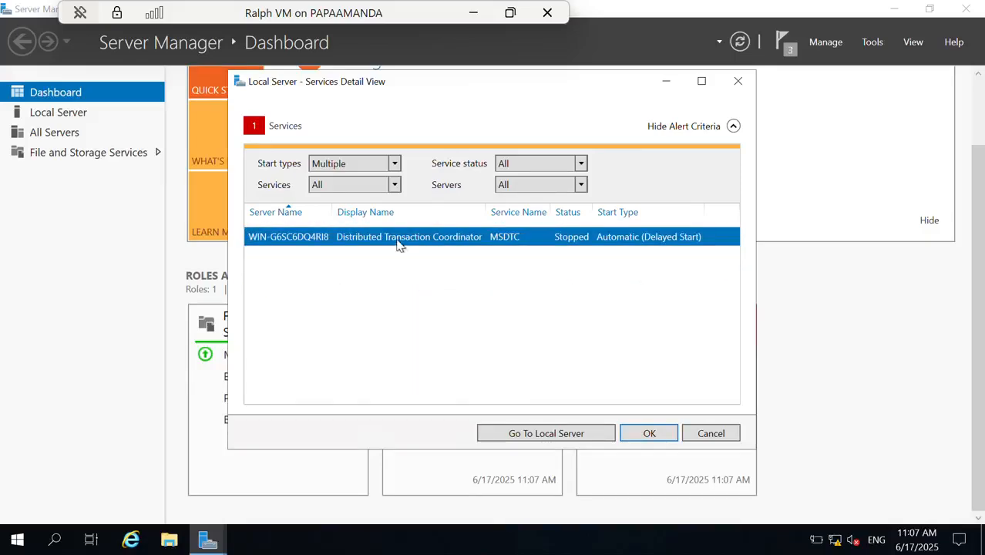
right_click(399, 243)
click(411, 248)
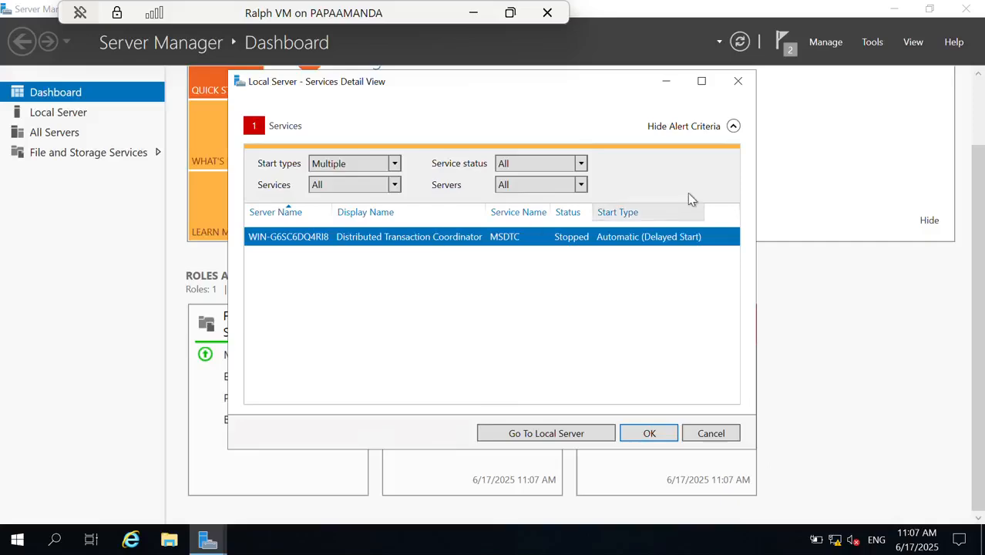
click(649, 434)
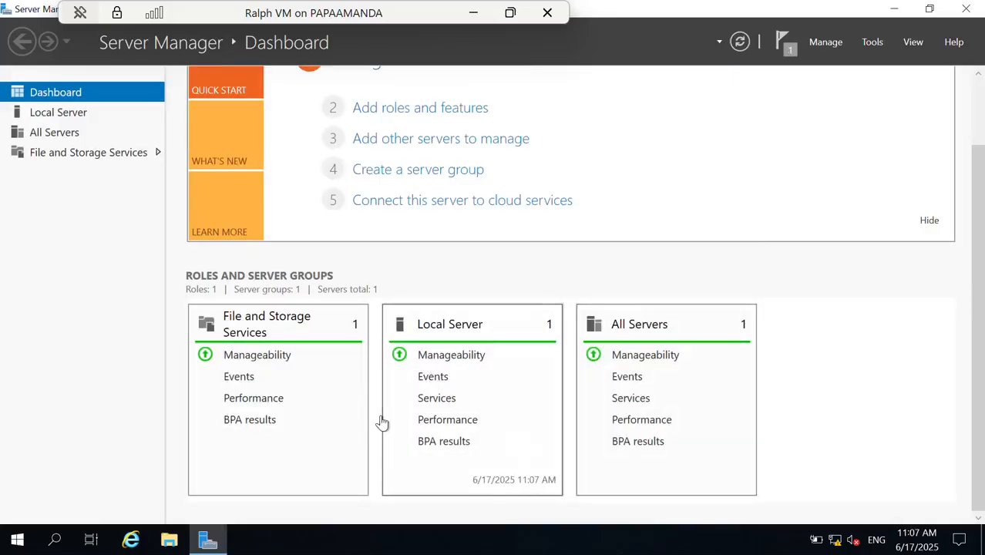
- Rename the computer to Ralphcomputer from the Local Server properties
click(58, 120)
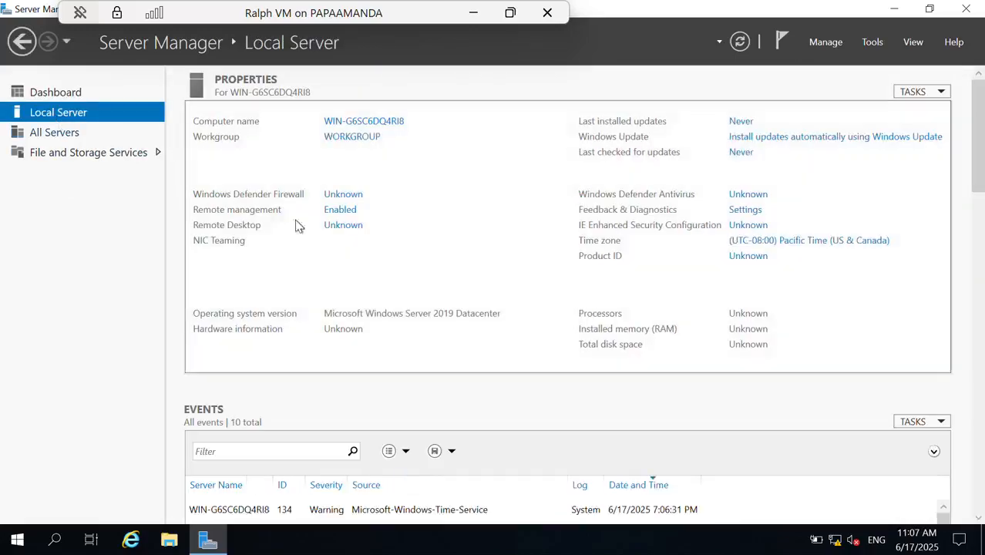
click(354, 123)
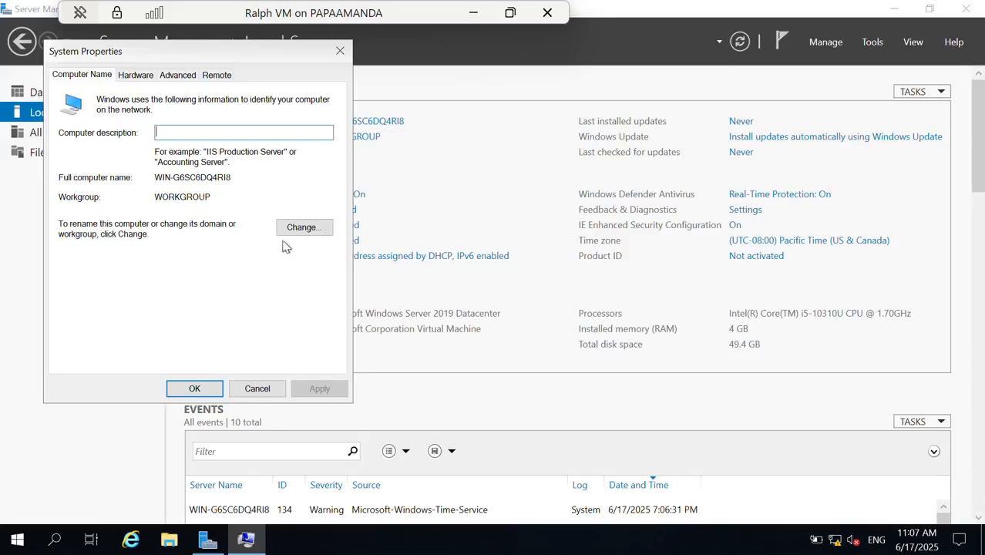
click(304, 227)
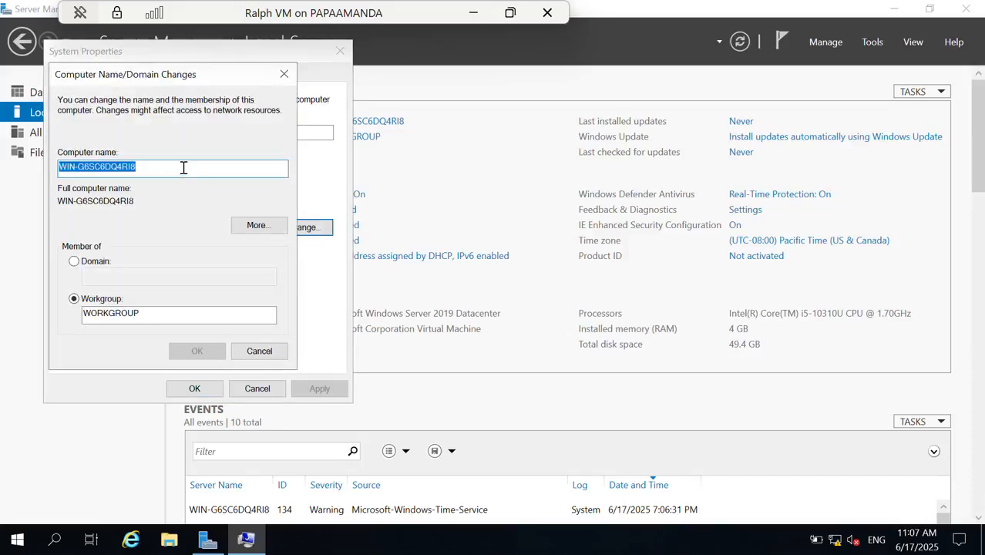
text(Ralp)
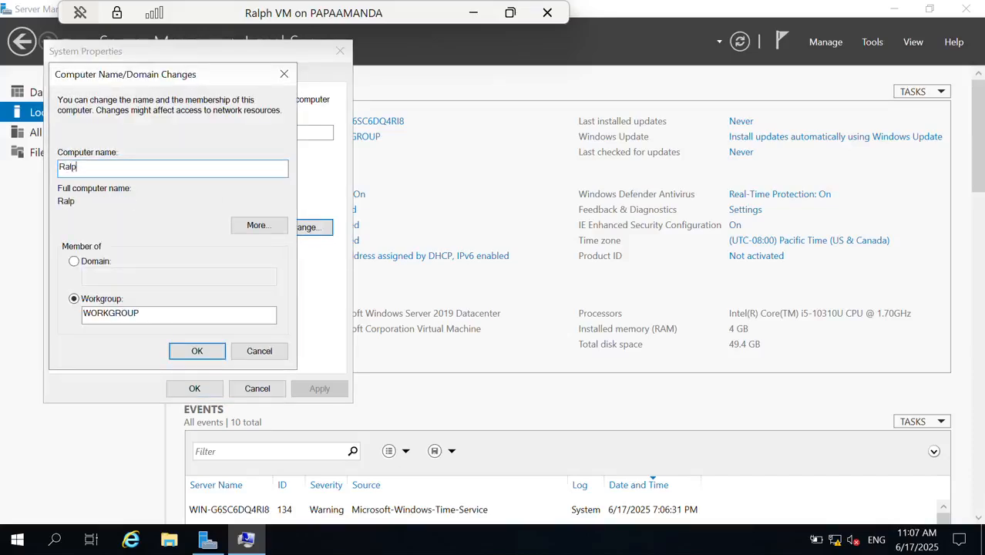
text(h computer)
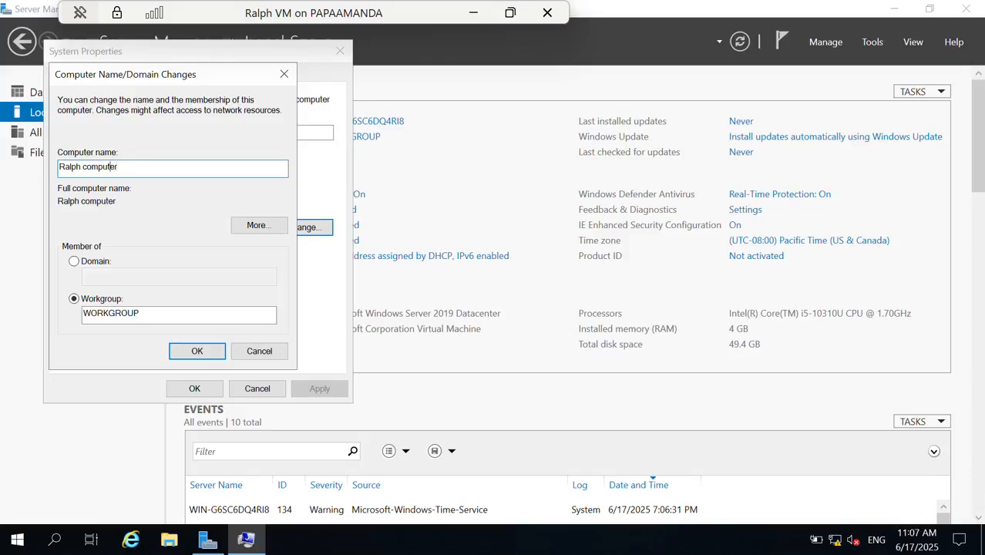
key(BackSpace)
click(193, 350)
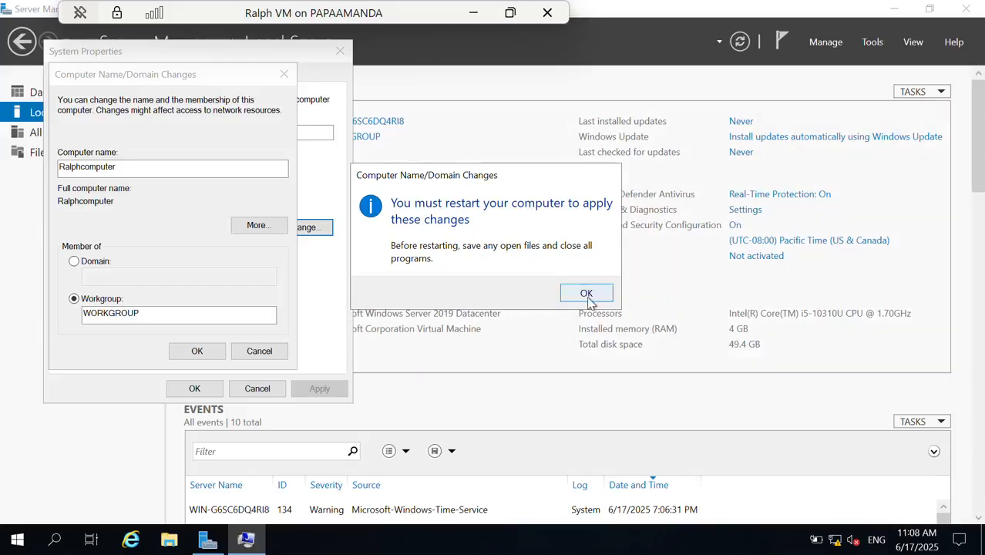
- Acknowledge the restart notice, close System Properties, and restart the server now
click(587, 294)
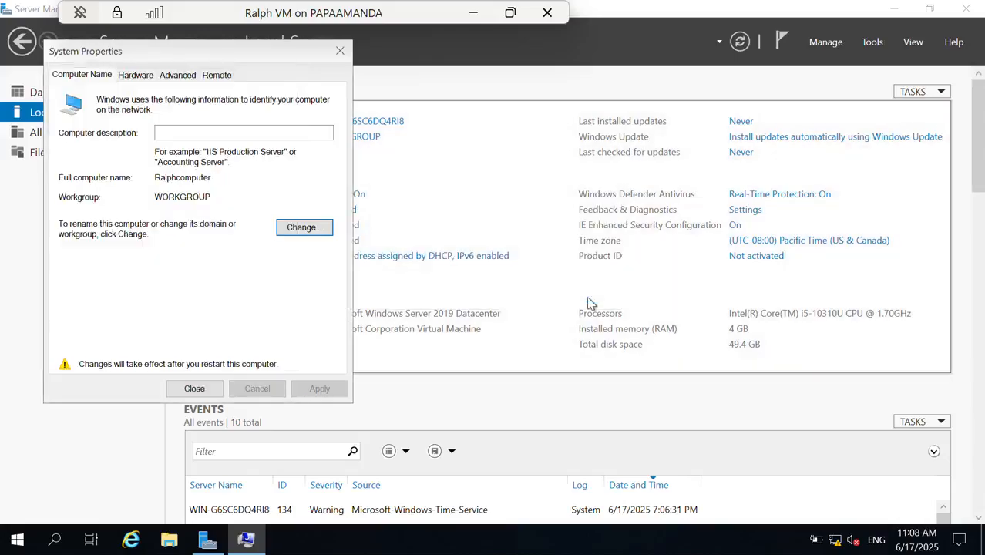
click(189, 387)
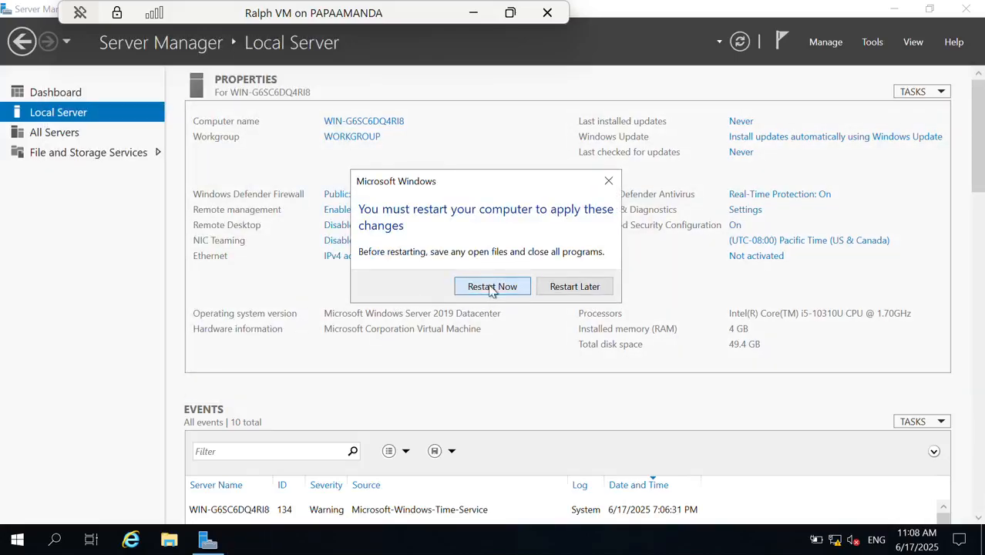
click(491, 288)
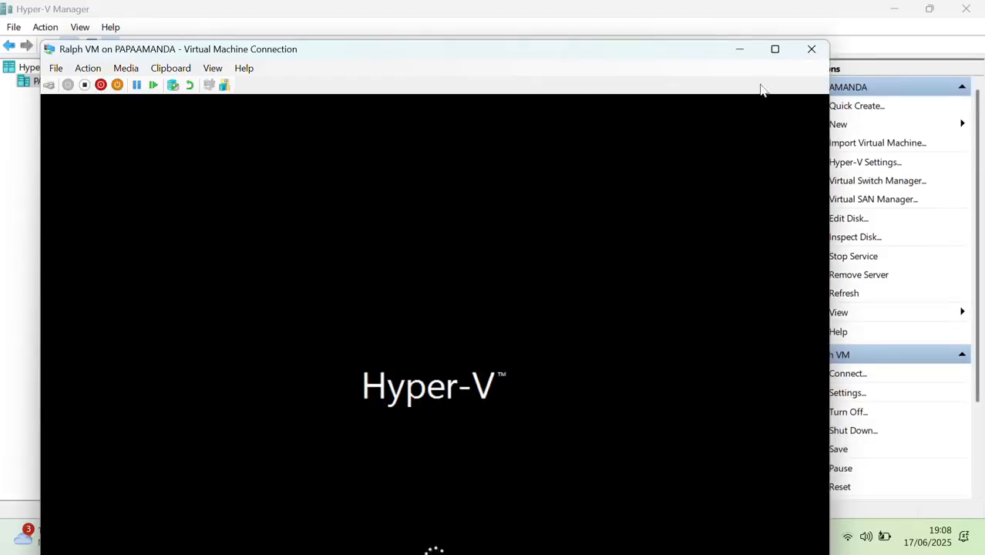
- Maximize the VM window, sign in as Administrator, and view Local Server properties showing Ralphcomputer
click(775, 48)
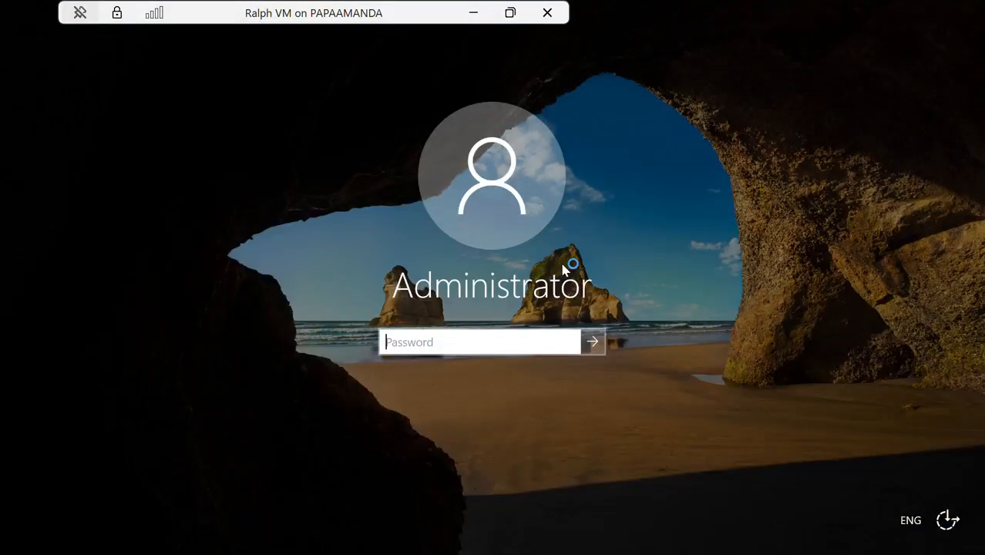
text(P***)
key(Return)
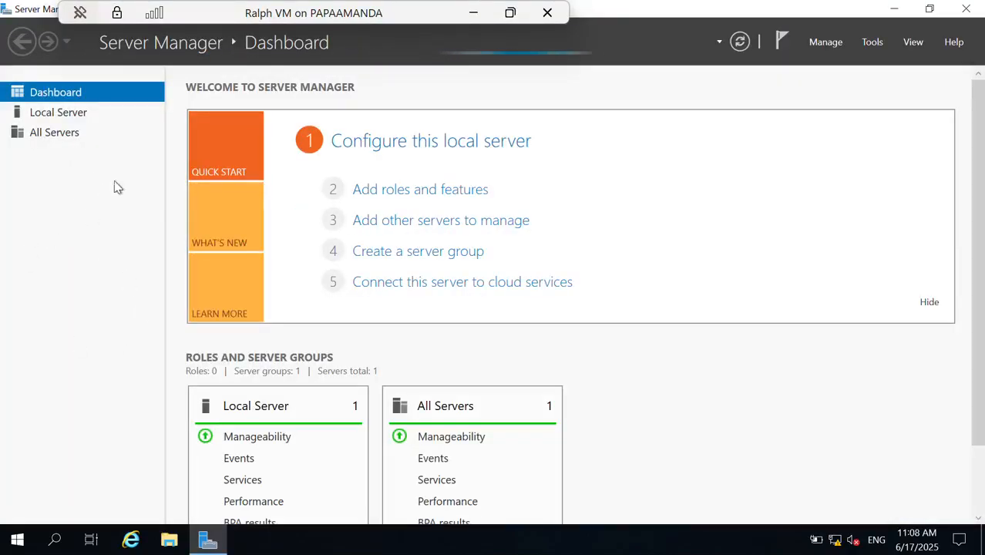
click(62, 112)
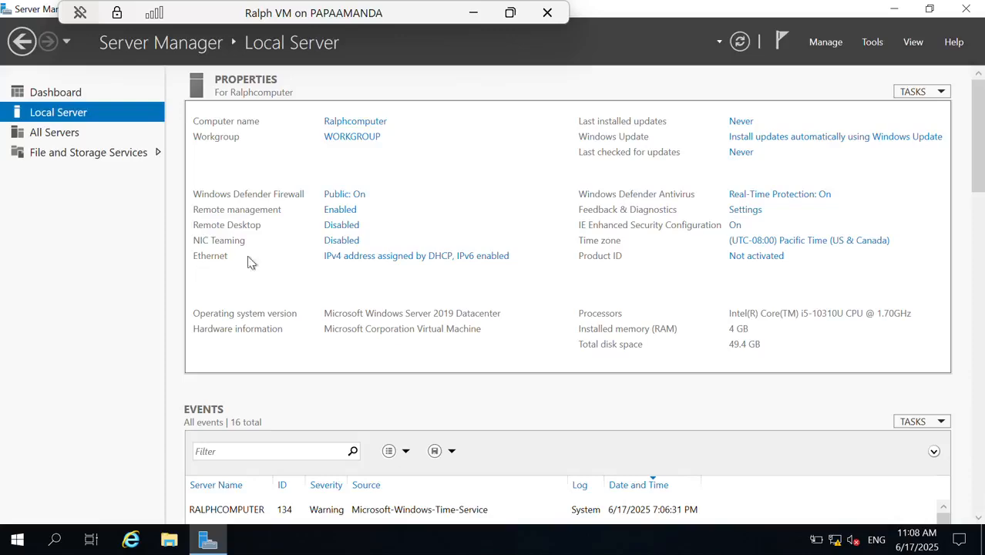
- Uncheck Internet Protocol Version 6 on the Ethernet adapter and bring up its IPv4 properties
click(349, 261)
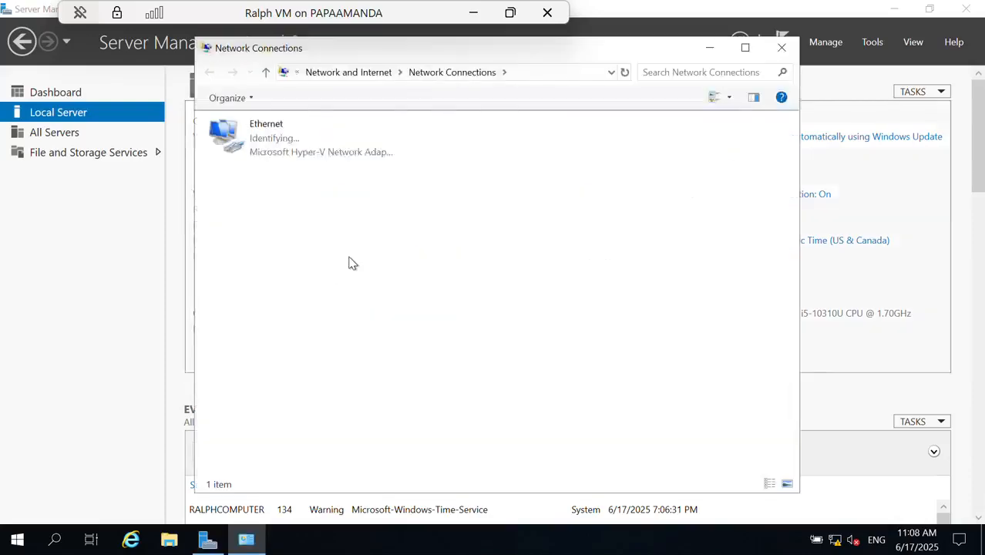
click(252, 137)
double_click(251, 135)
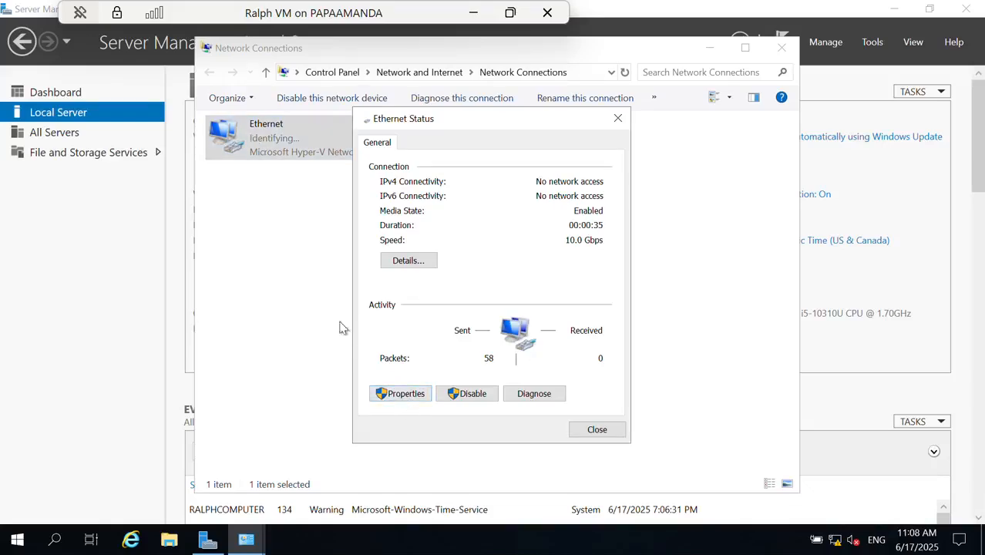
click(392, 395)
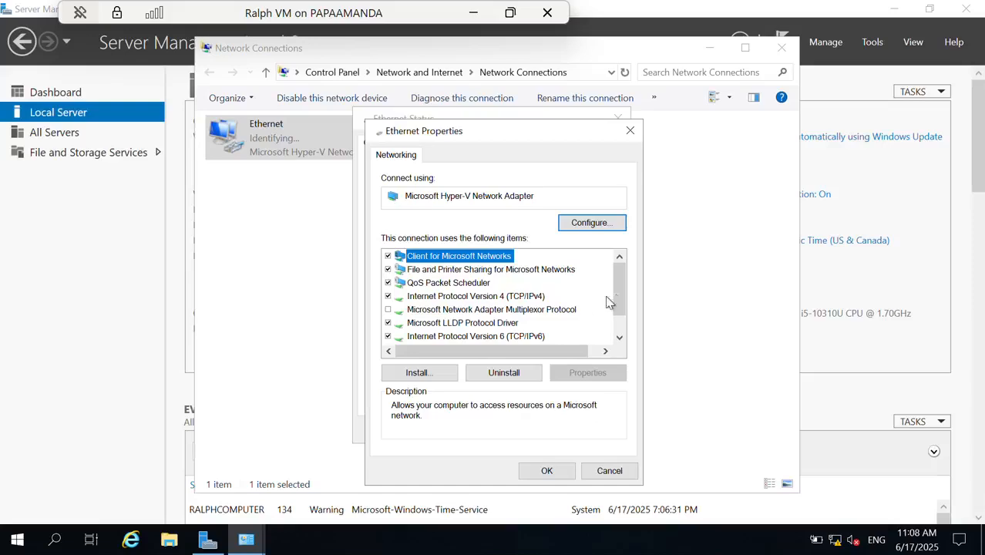
drag(616, 292, 622, 308)
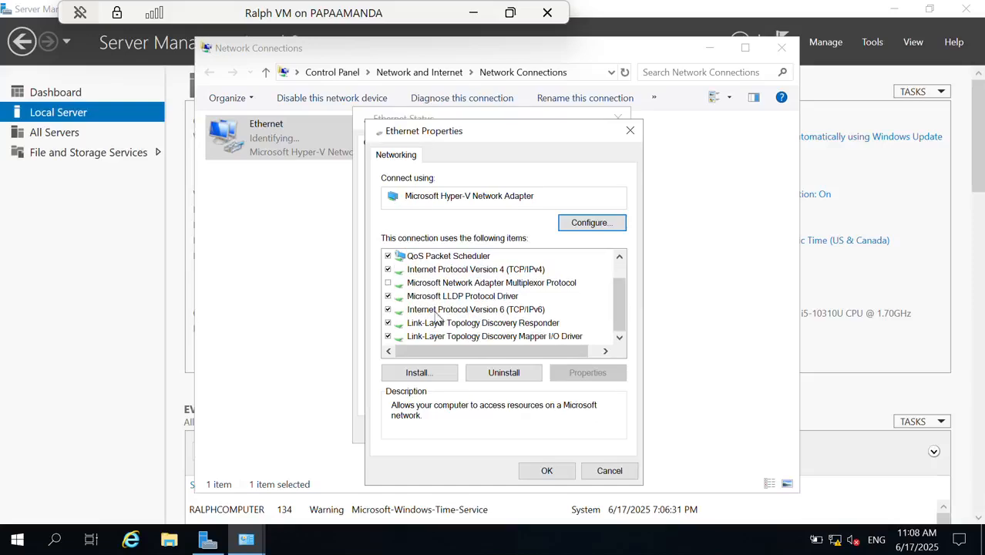
click(389, 310)
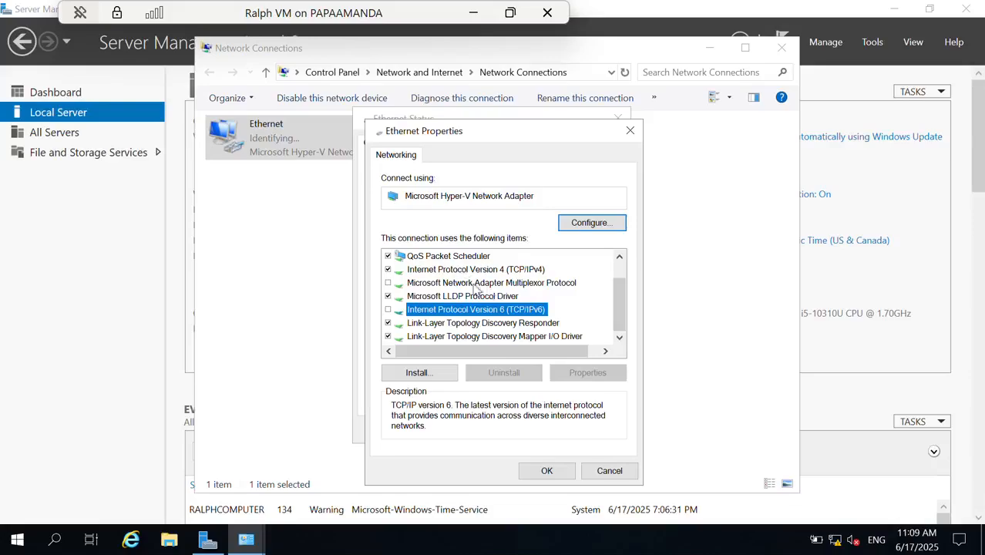
double_click(450, 271)
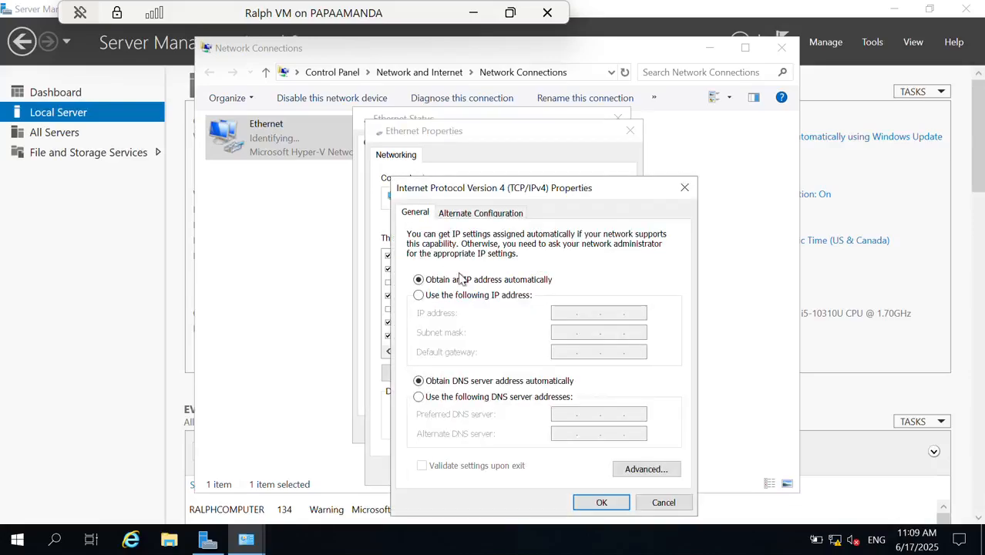
- Assign static IPv4 192.168.21.135, mask 255.255.255.128, preferred DNS 192.168.21.135
click(419, 296)
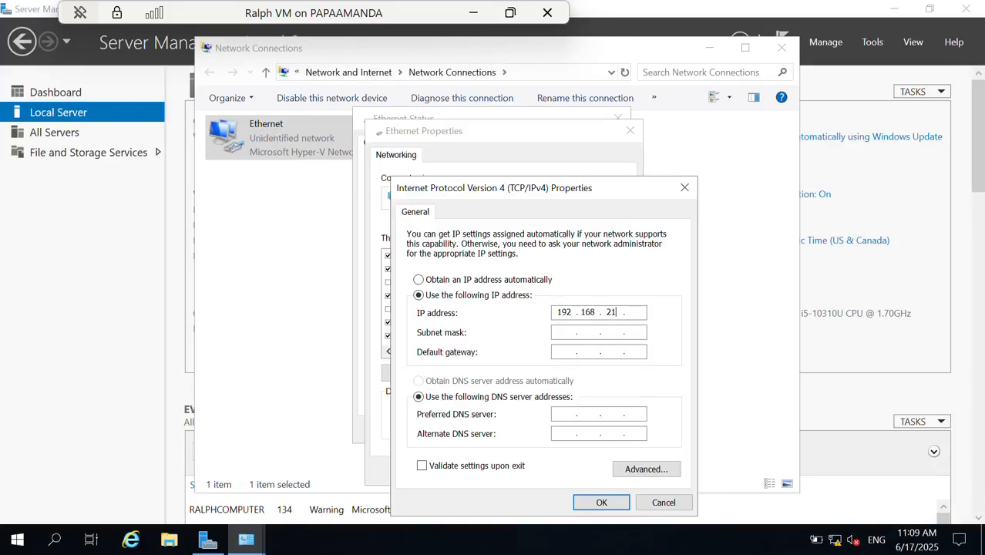
text(135)
click(560, 331)
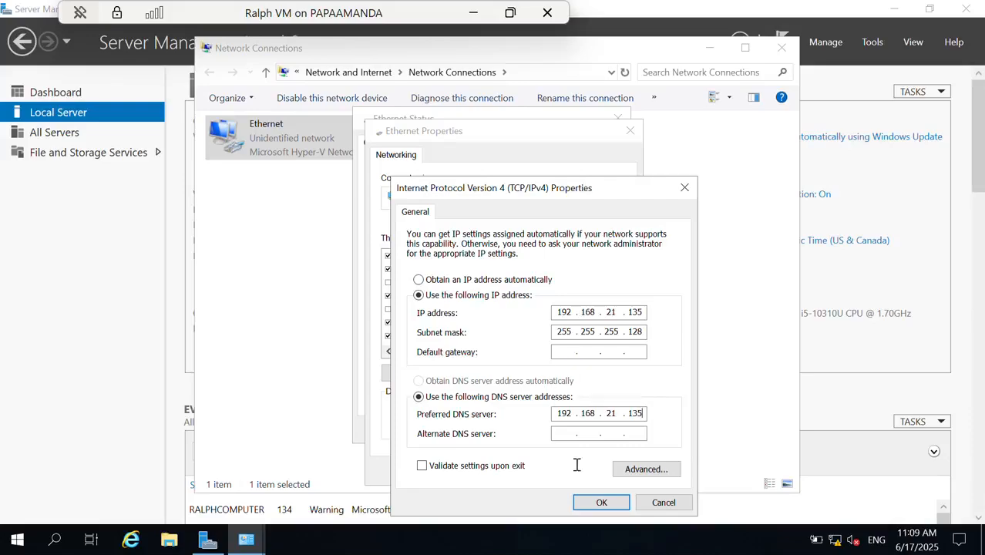
click(601, 502)
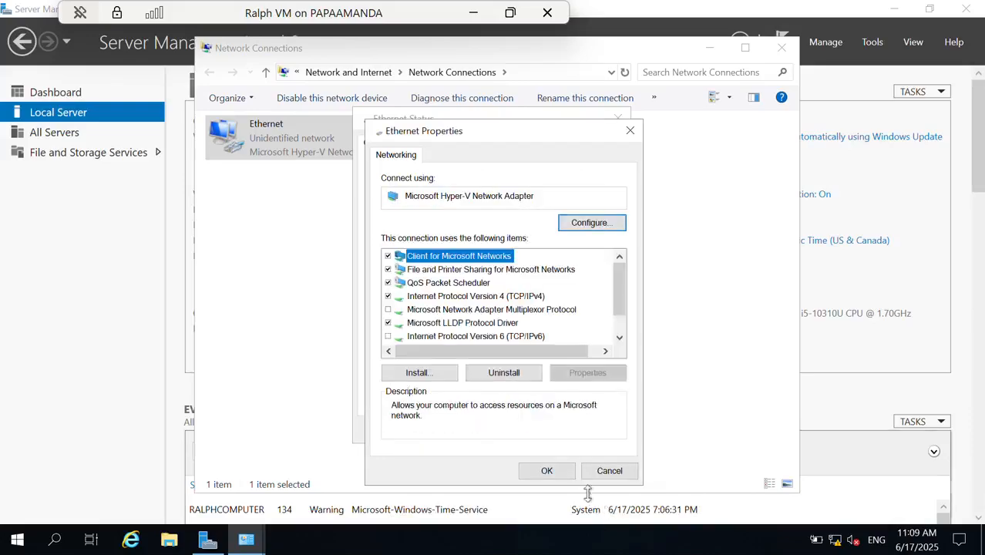
- Confirm the adapter properties and close the Ethernet status and Network Connections windows
click(546, 470)
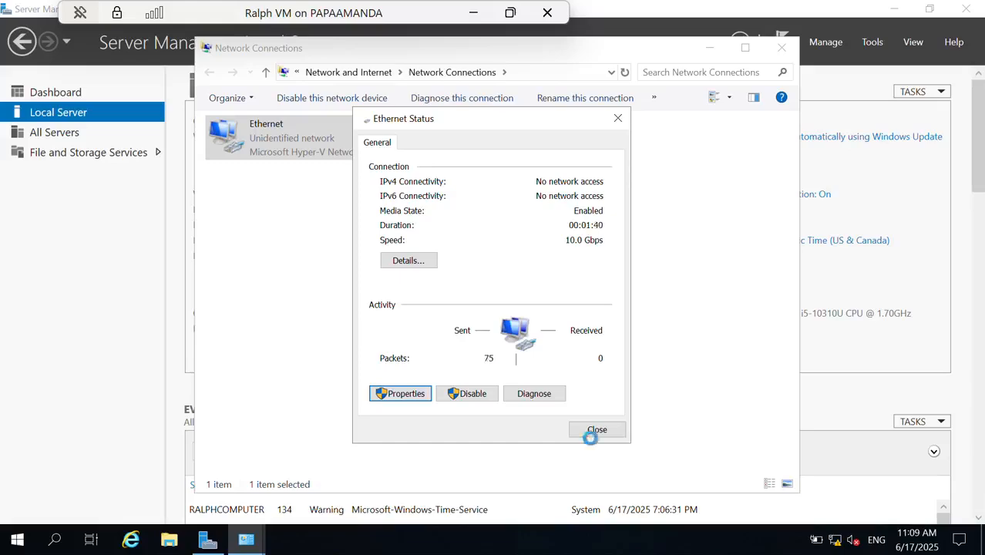
click(595, 430)
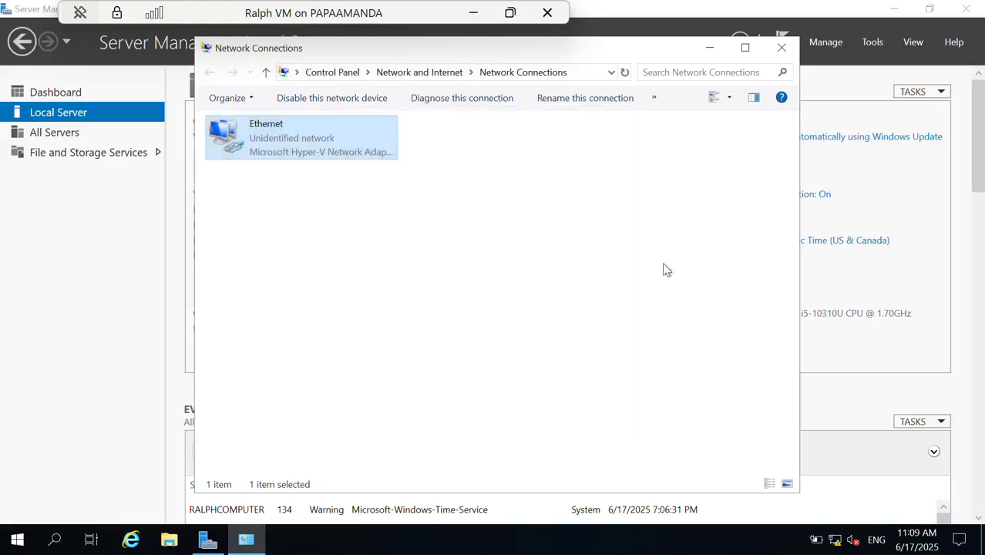
click(782, 47)
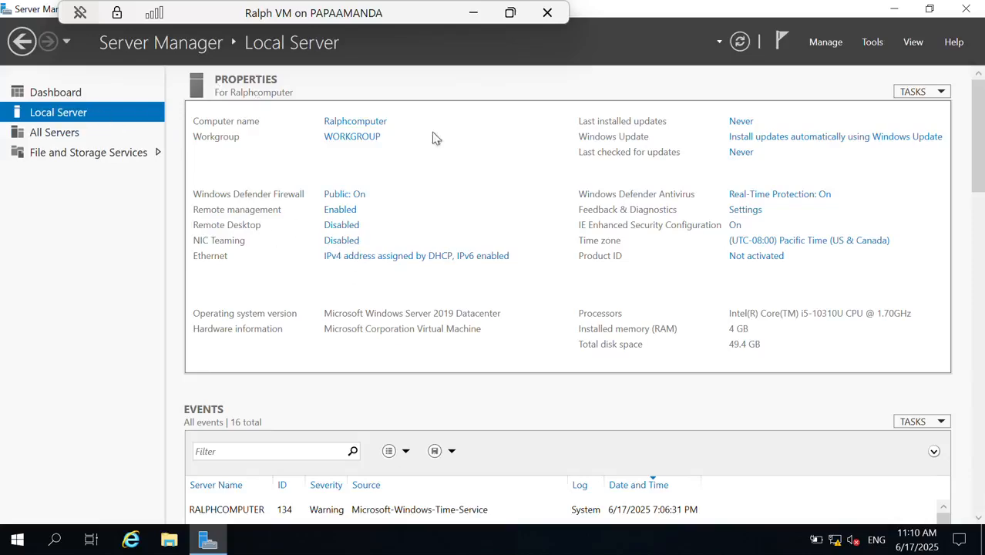
- Reload Local Server via Dashboard and check Ethernet now shows 192.168.21.135
click(66, 94)
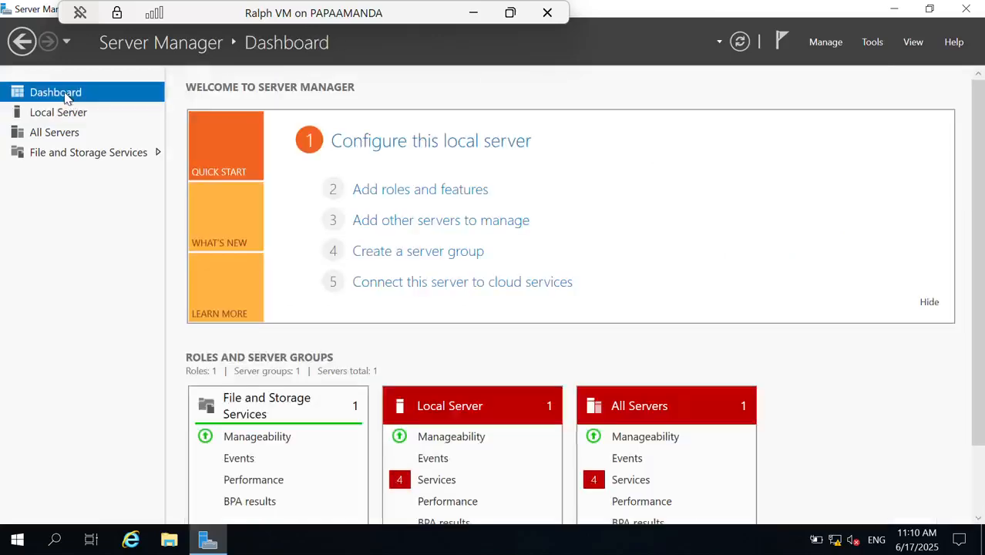
click(64, 116)
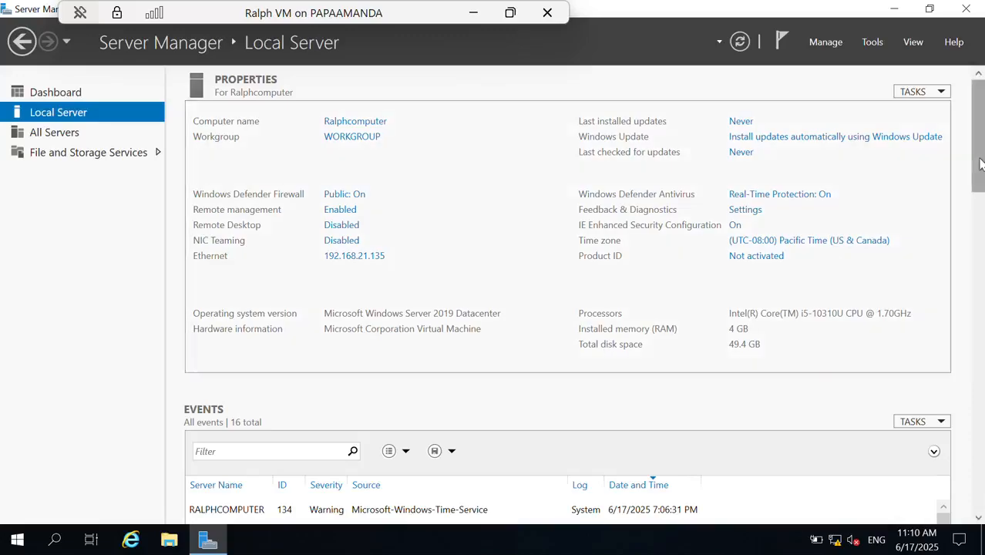
drag(981, 163, 969, 141)
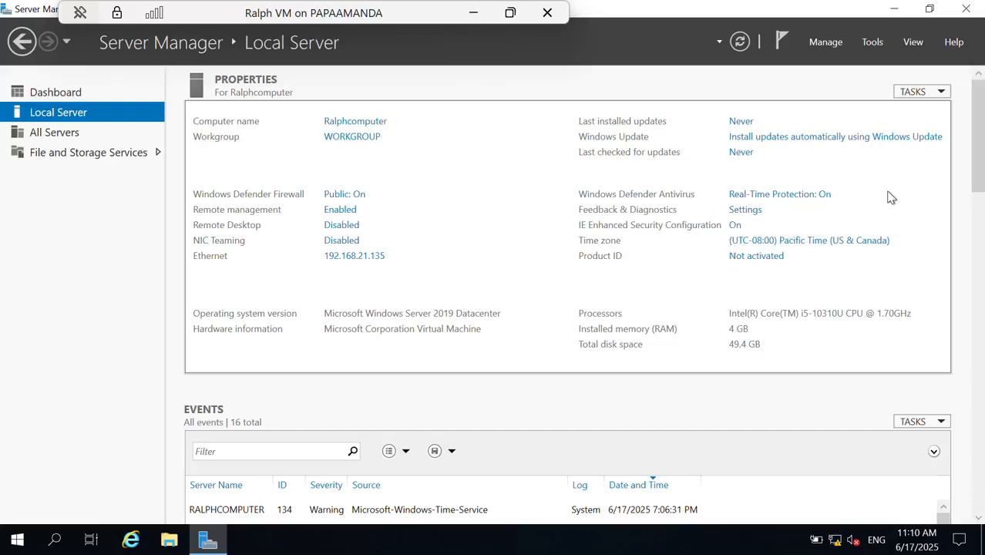
scroll(979, 177, down, 10)
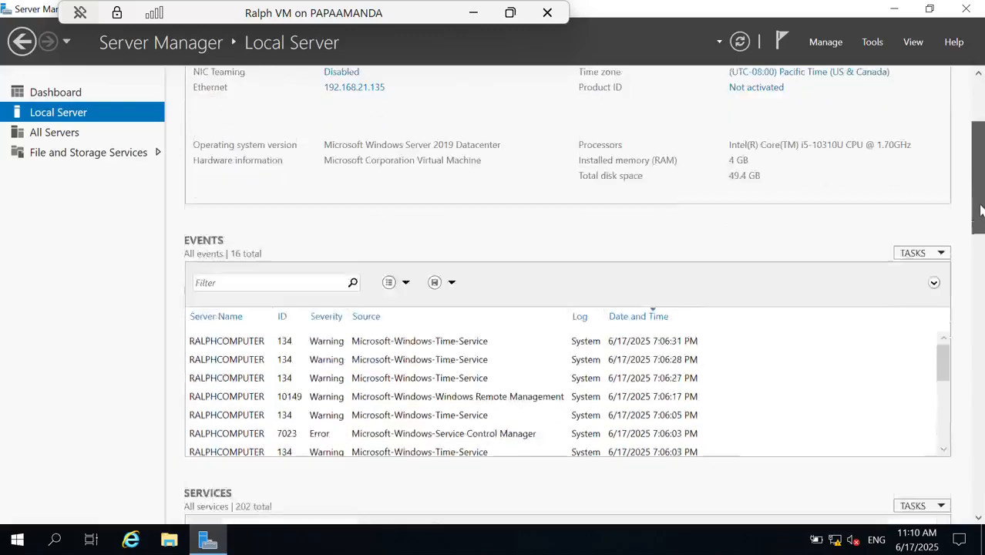
scroll(980, 213, up, 4)
scroll(980, 193, up, 5)
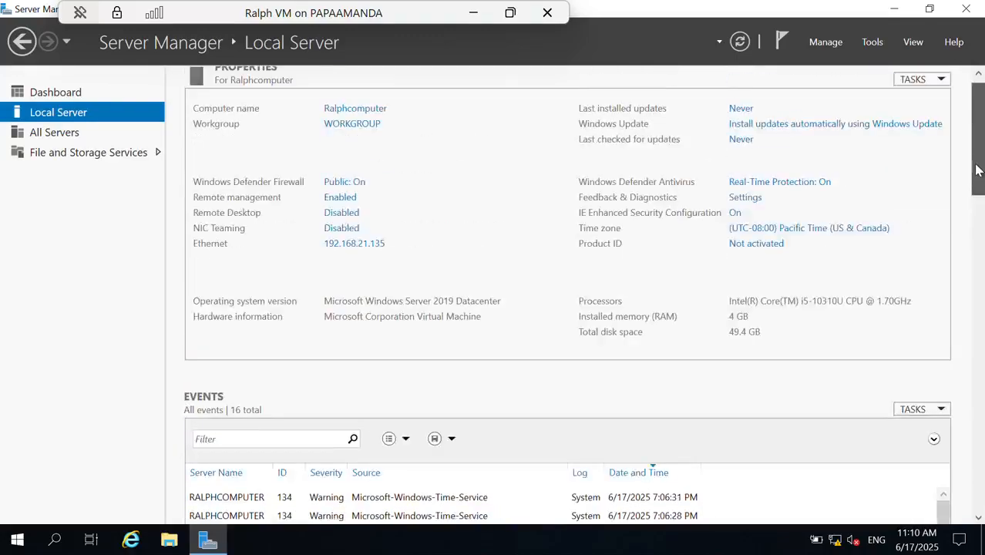